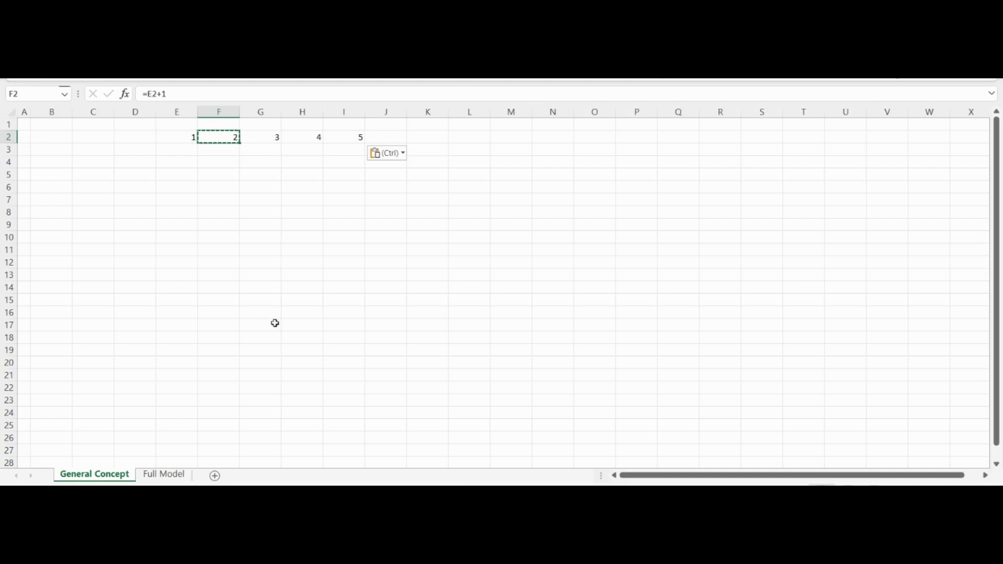
Step: Format B2:I2 as a header row with dark blue fill, bold white text and a number format showing Year before each number
key(shift+Right)
key(shift+Right)
key(shift+Right)
key(shift+Left)
key(shift+Left)
key(shift+Left)
key(shift+Left)
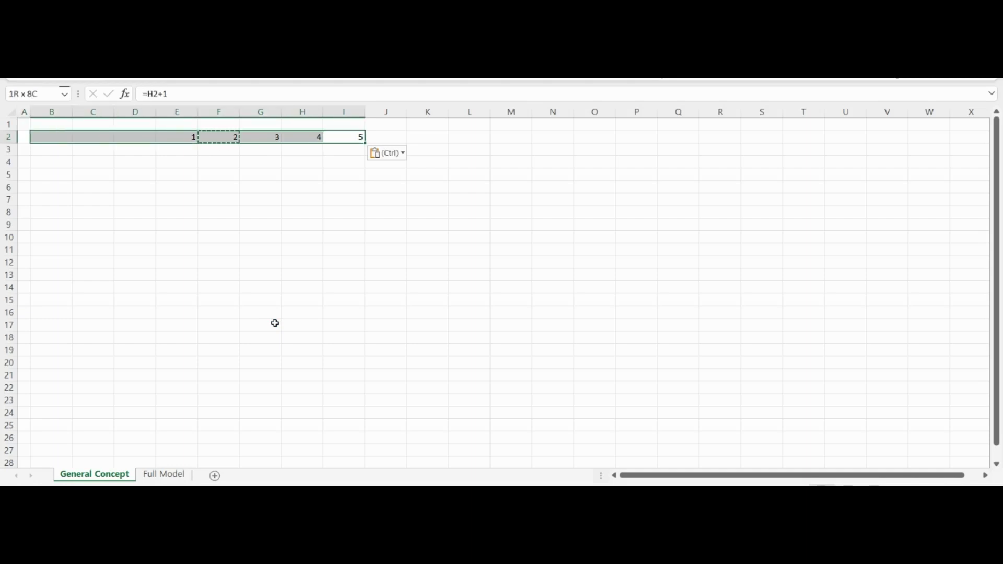
key(Escape)
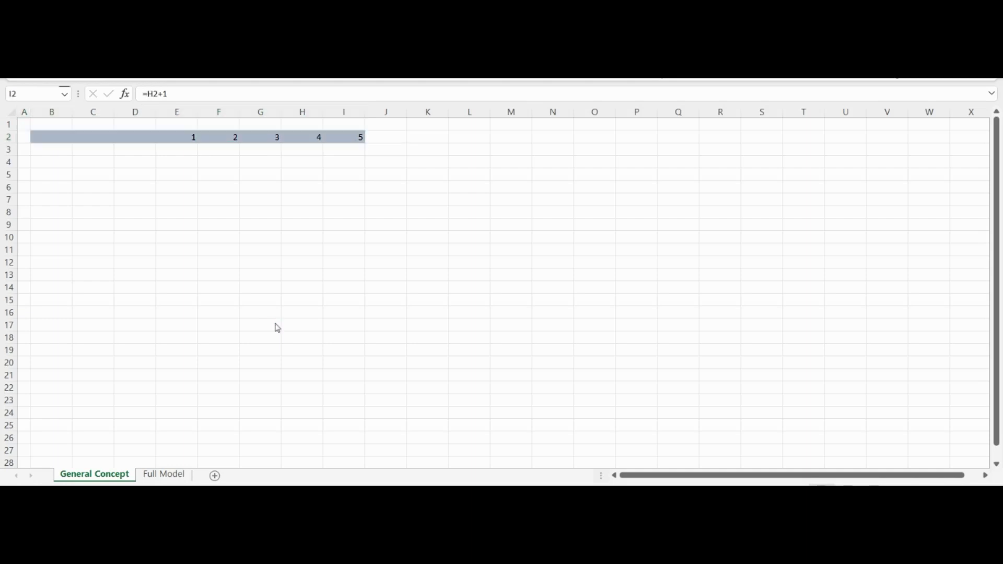
key(Return)
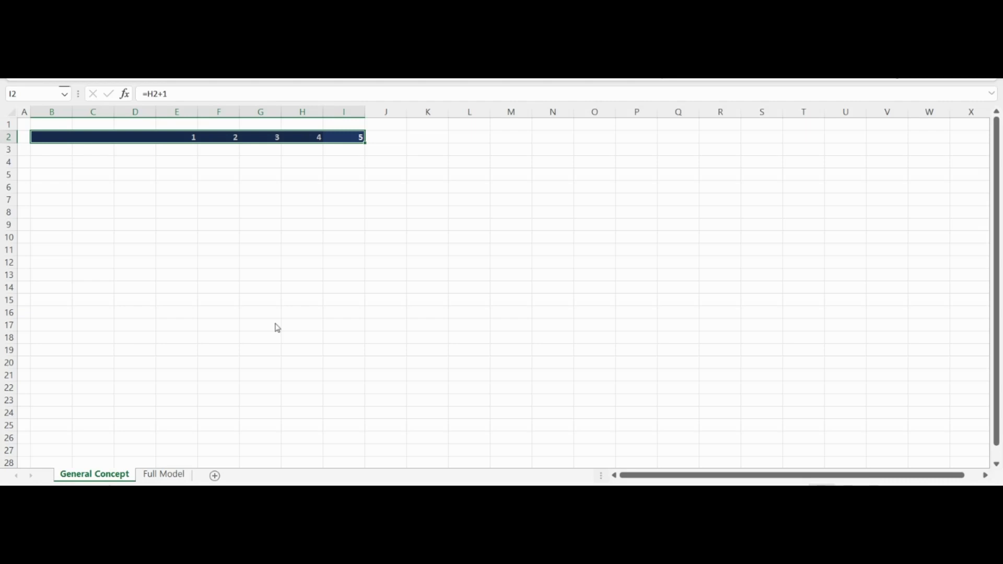
Step: Enter the row label "In Place Rent" in B3, directly below the header row
key(Down)
key(Left)
key(Left)
key(Left)
key(Left)
key(Left)
key(Left)
key(Left)
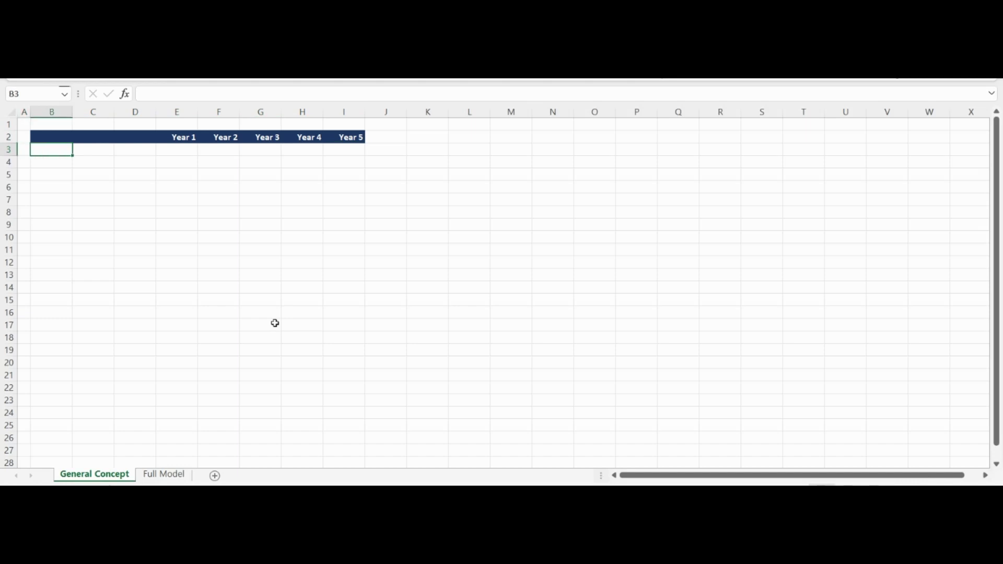
text(In Place Rent)
key(Return)
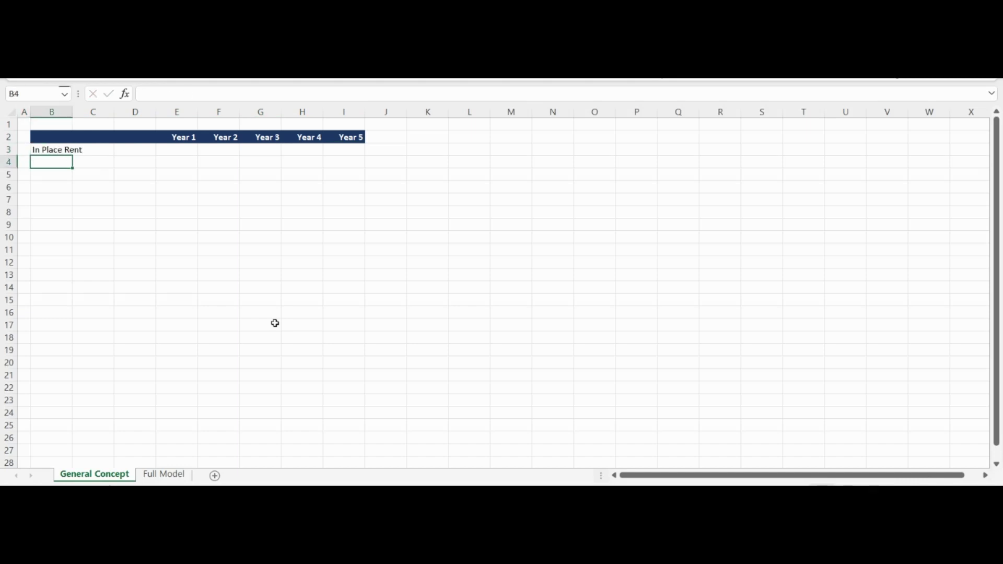
Step: Enter the row labels "New Lease Rent" in B4 and "Renewal Rent" in B5
text(New Lease Re)
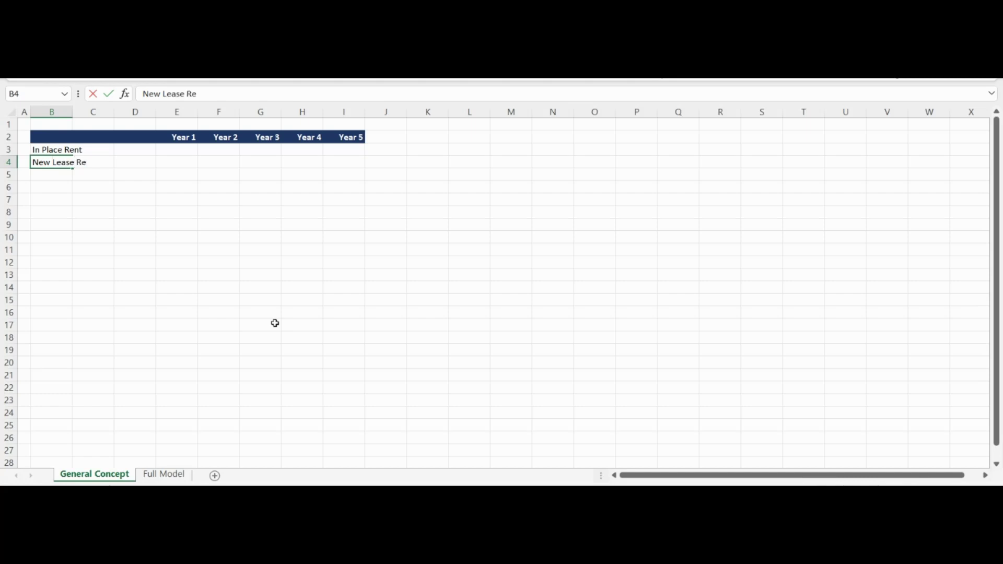
text(nt)
key(Return)
text(Rne)
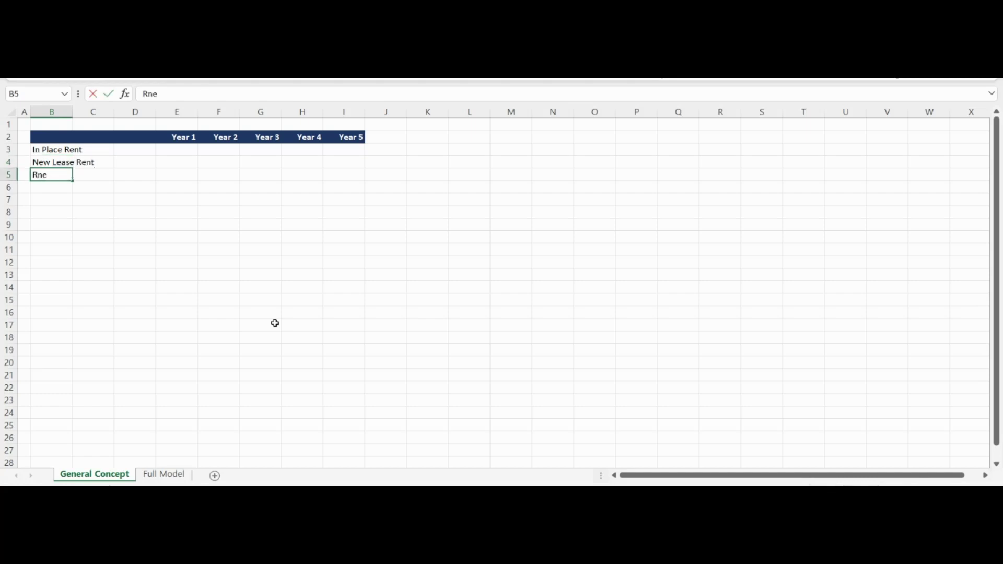
key(BackSpace)
key(BackSpace)
text(enewal Rent)
key(Return)
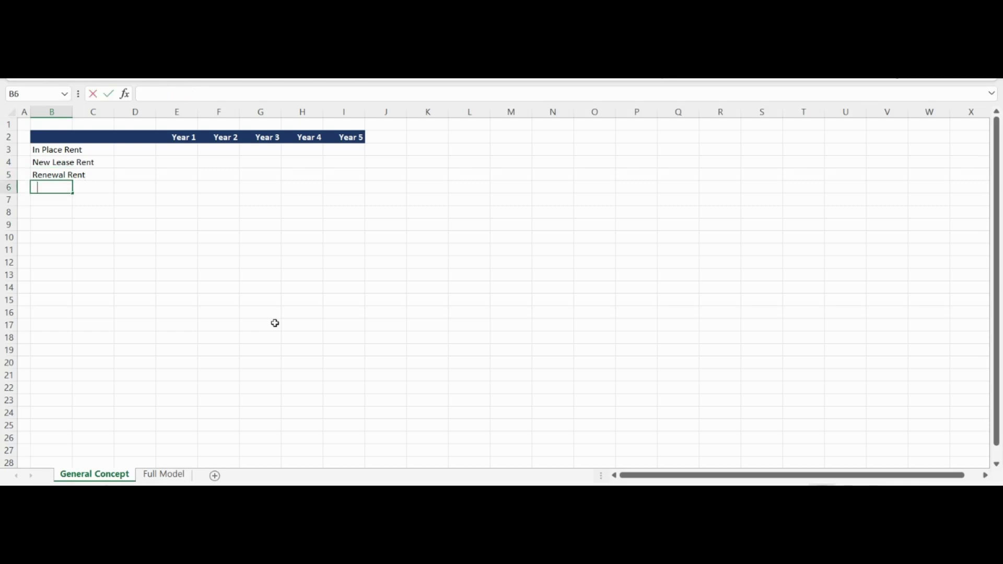
Step: Enter the labels "Turnover", "Ending Rent" and "Achieved Rent Growth" in B6, B7 and B8
text(Turnover)
key(Return)
text(Ending Rent)
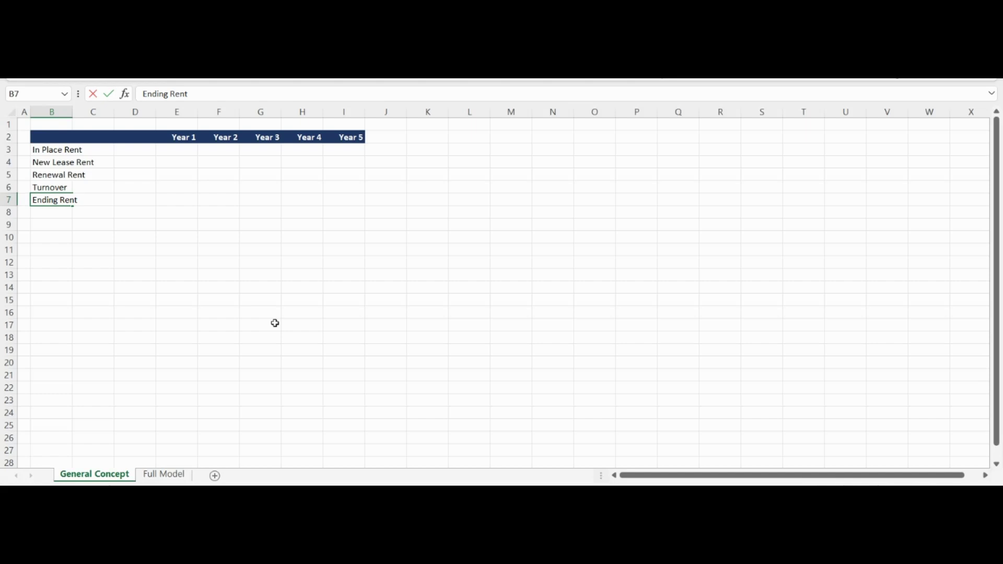
key(Return)
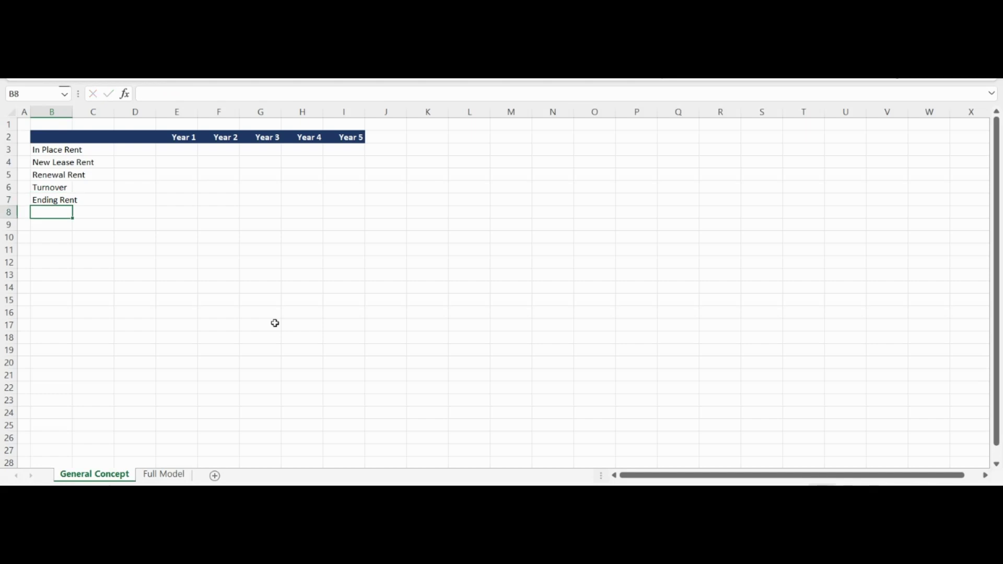
text(Achieve d Rent Growth)
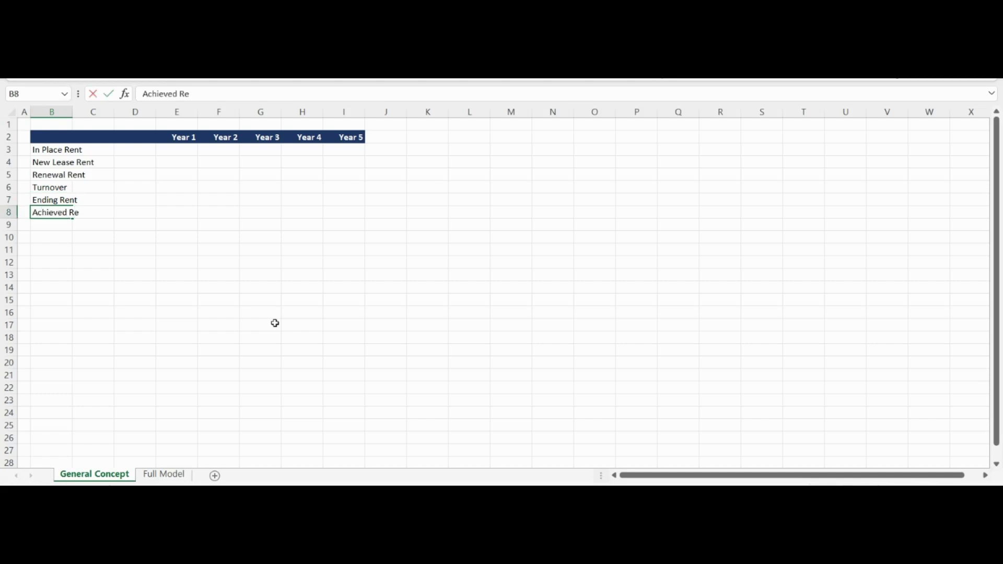
key(Return)
key(Return)
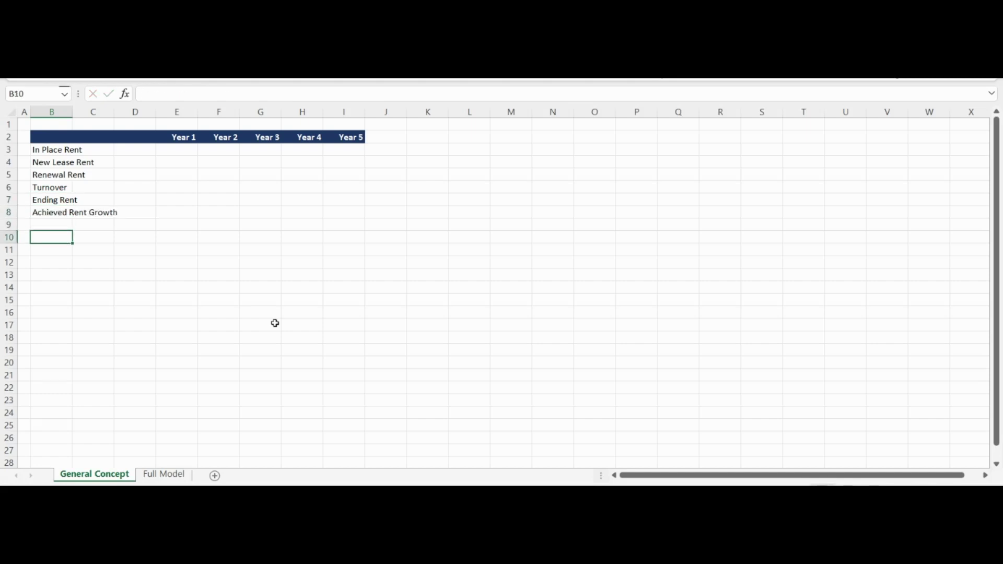
Step: Format the Year 1 In Place Rent cell, E3, as an input cell with light yellow fill and blue font
key(Up)
key(Up)
key(Up)
key(Up)
key(Up)
key(Up)
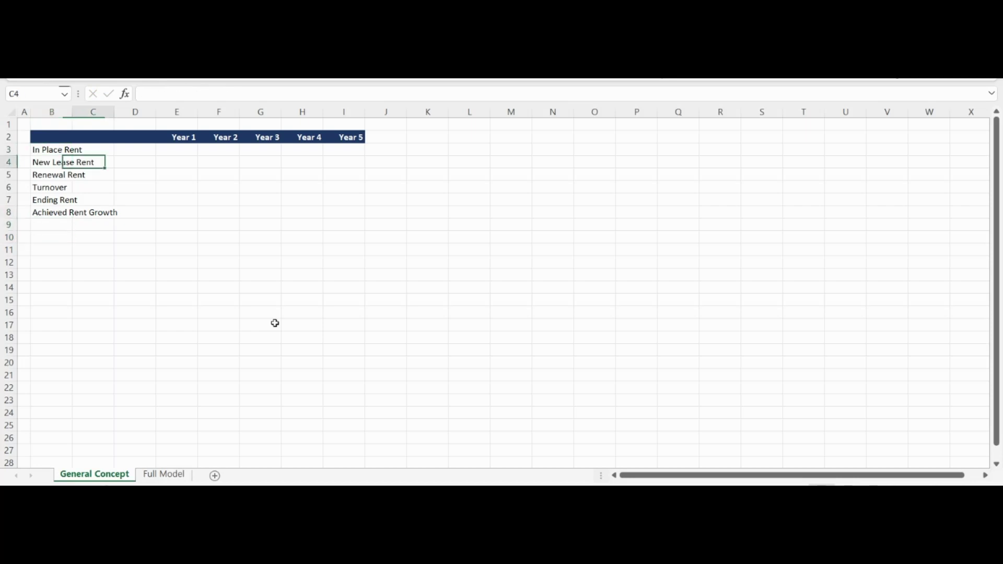
key(Right)
key(Right)
key(Right)
key(Up)
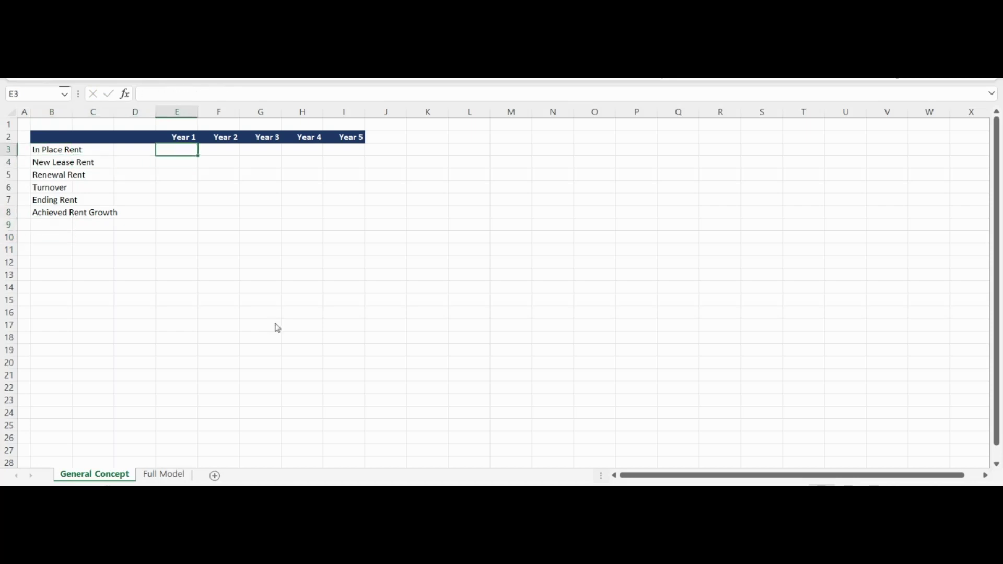
key(F4)
key(ctrl+c)
key(Down)
key(shift+Down)
key(shift+Down)
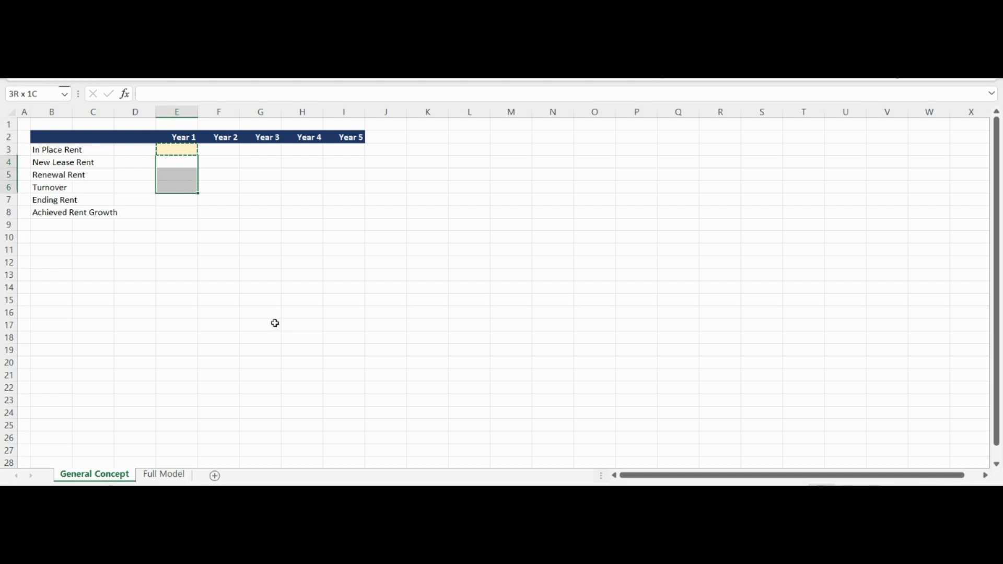
key(shift+Right)
key(shift+Right)
key(shift+Right)
key(shift+Right)
key(Escape)
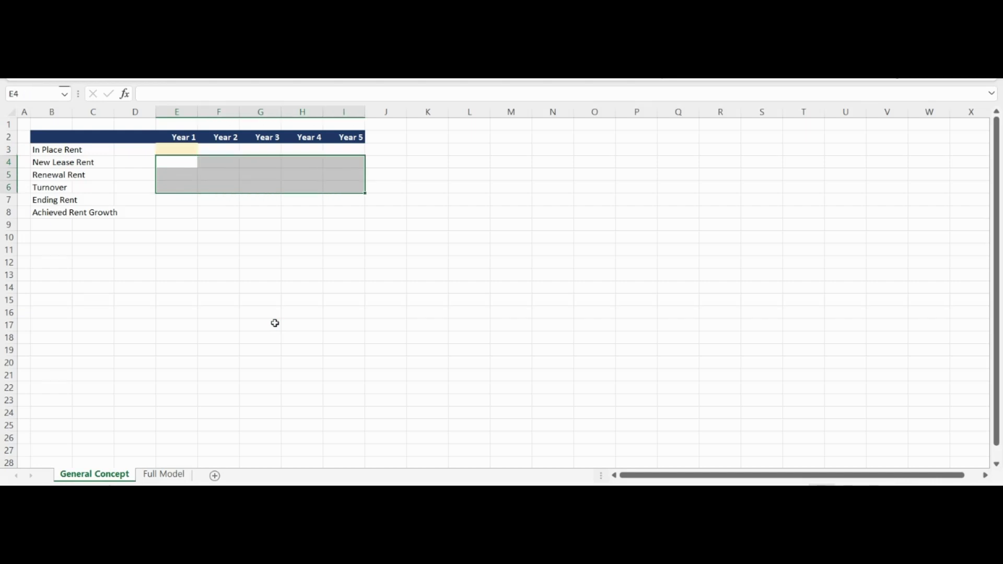
Step: Copy E3's input-cell formatting to E4:I6, covering New Lease Rent, Renewal Rent and Turnover for all five years
key(Up)
key(ctrl+c)
key(Down)
key(shift+Down)
key(shift+Down)
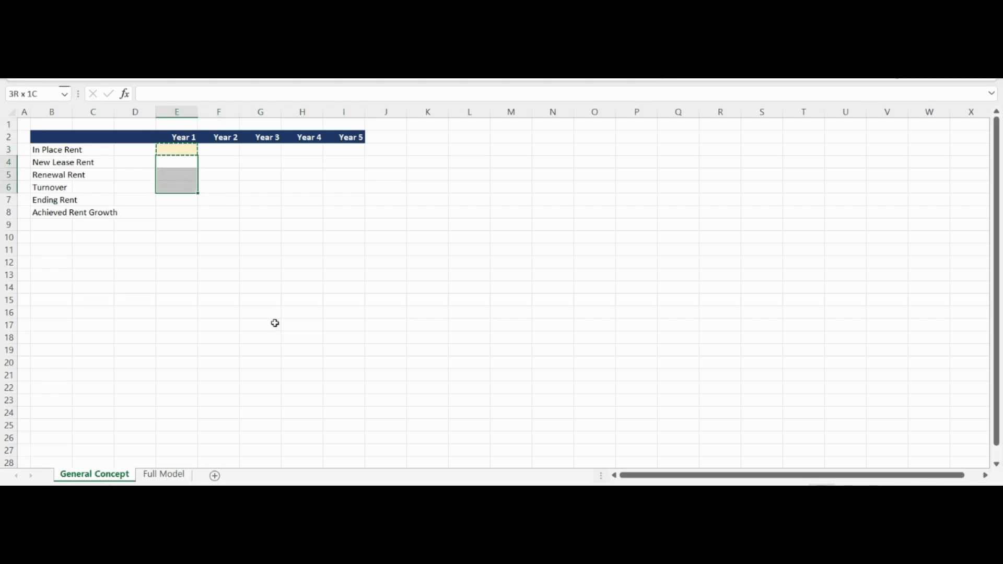
key(shift+Down)
key(shift+Up)
key(shift+Right)
key(shift+Right)
key(shift+Right)
key(shift+Right)
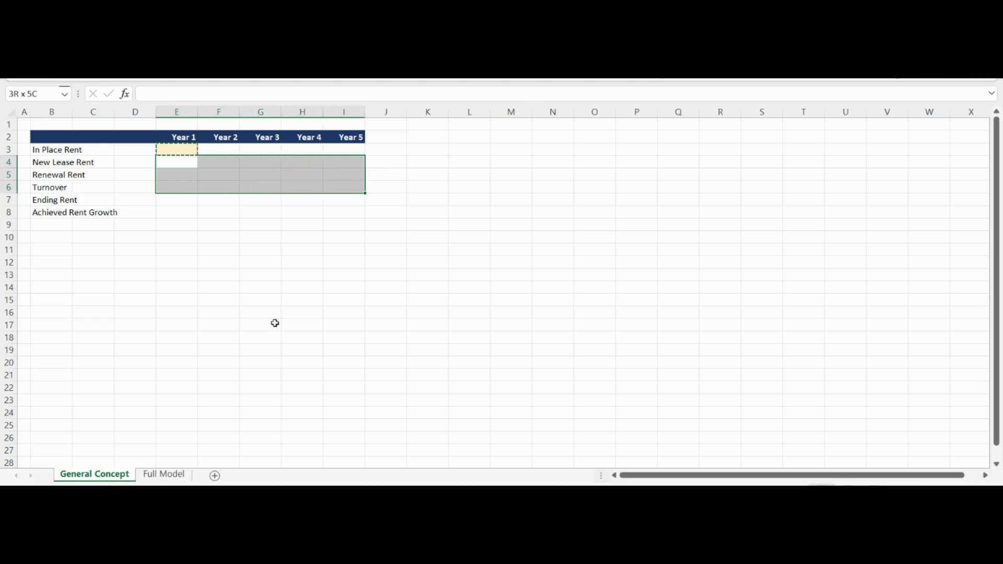
key(ctrl+v)
key(Escape)
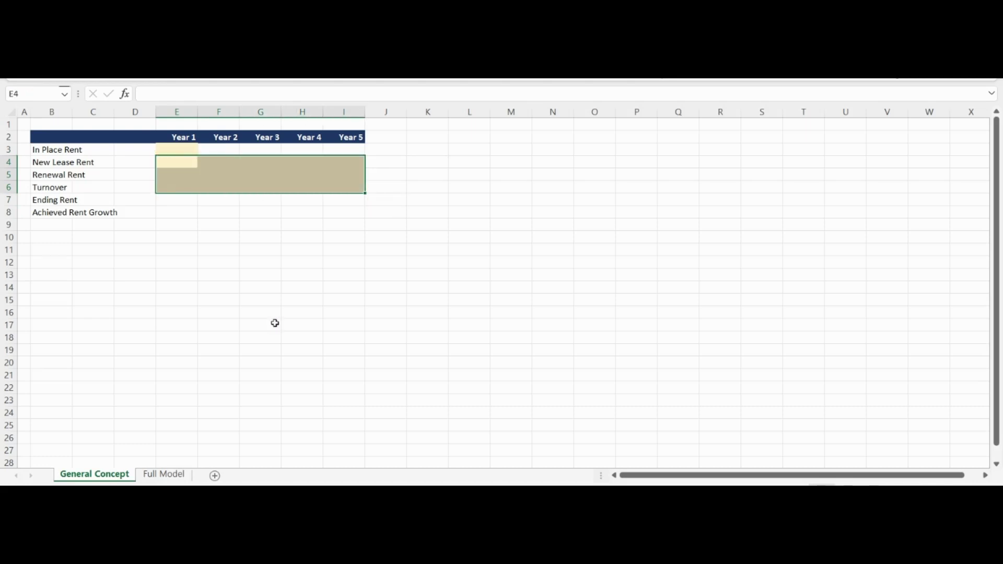
Step: Make the Ending Rent row B7:I7 bold and add a top border across it
key(Down)
key(Down)
key(Down)
key(Right)
key(Right)
key(Right)
key(Right)
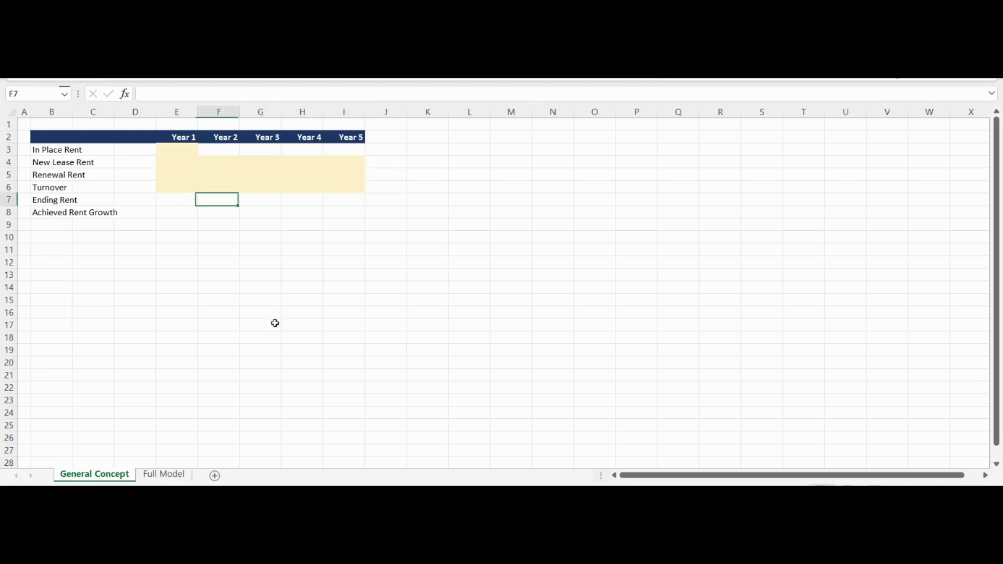
key(ctrl+shift+Left)
key(ctrl+b)
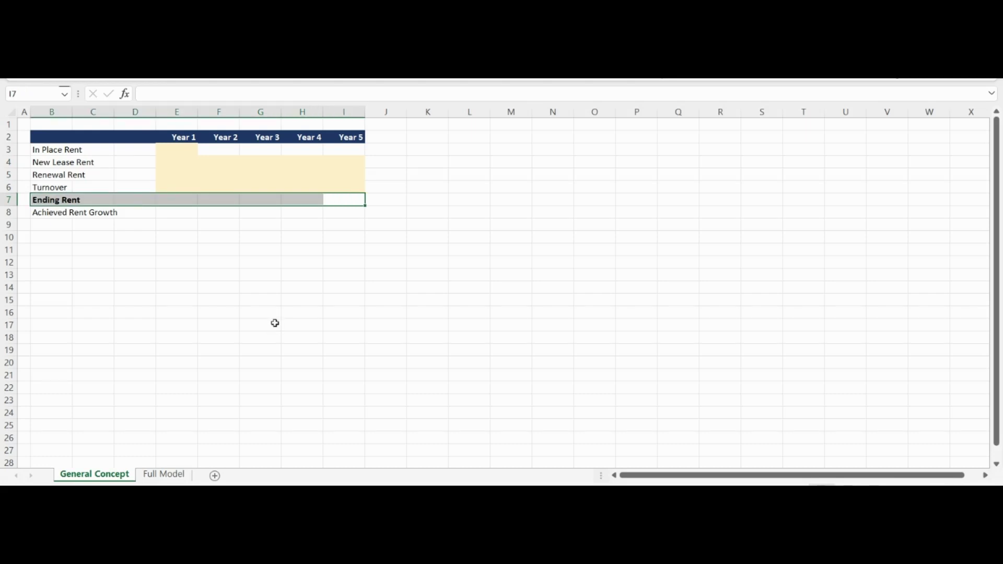
key(Down)
key(ctrl+shift+Left)
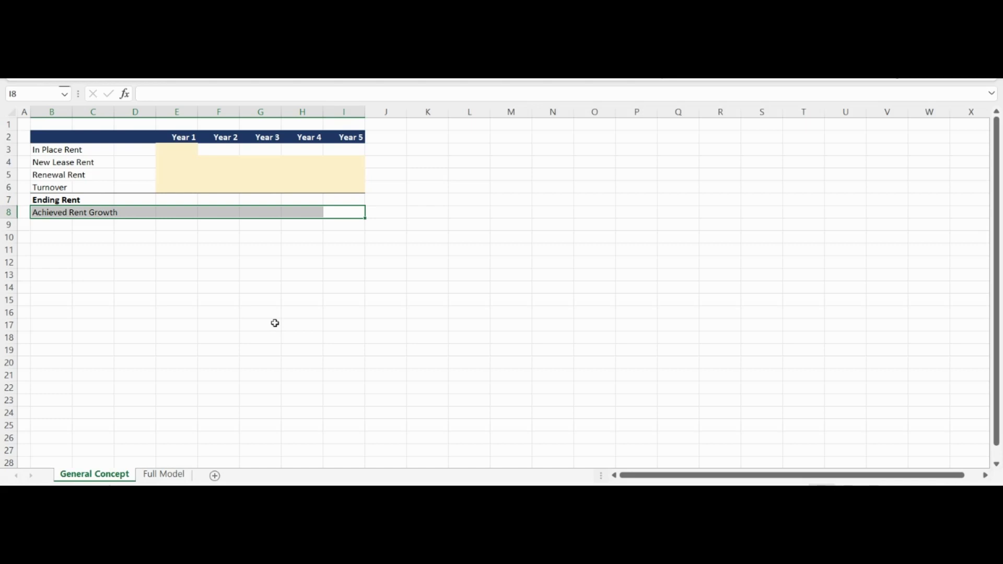
Step: Format the In Place Rent cells E3:I3 as dollar currency without decimals
key(ctrl+Up)
key(Down)
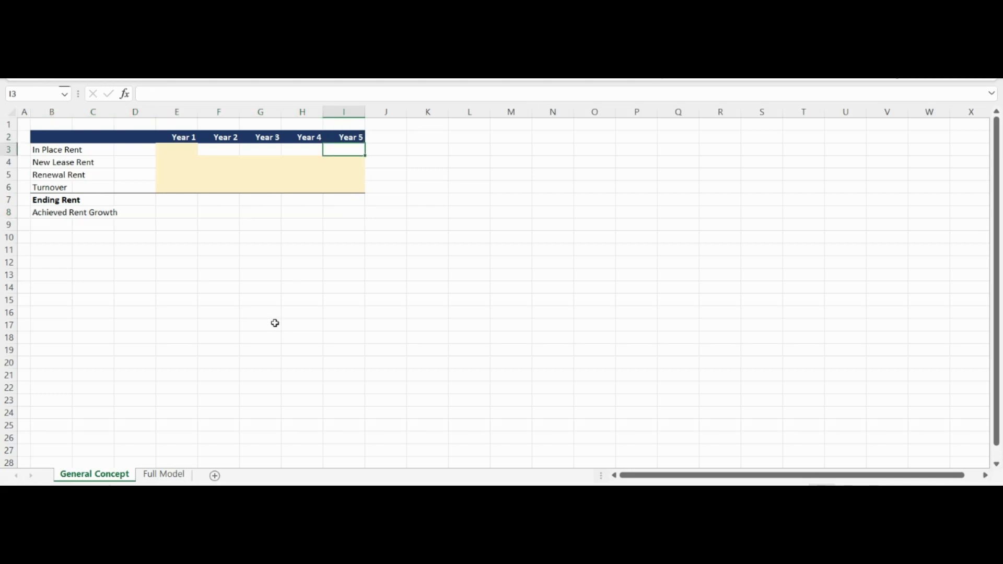
key(ctrl+shift+Left)
key(shift+Right)
key(shift+Right)
key(shift+Right)
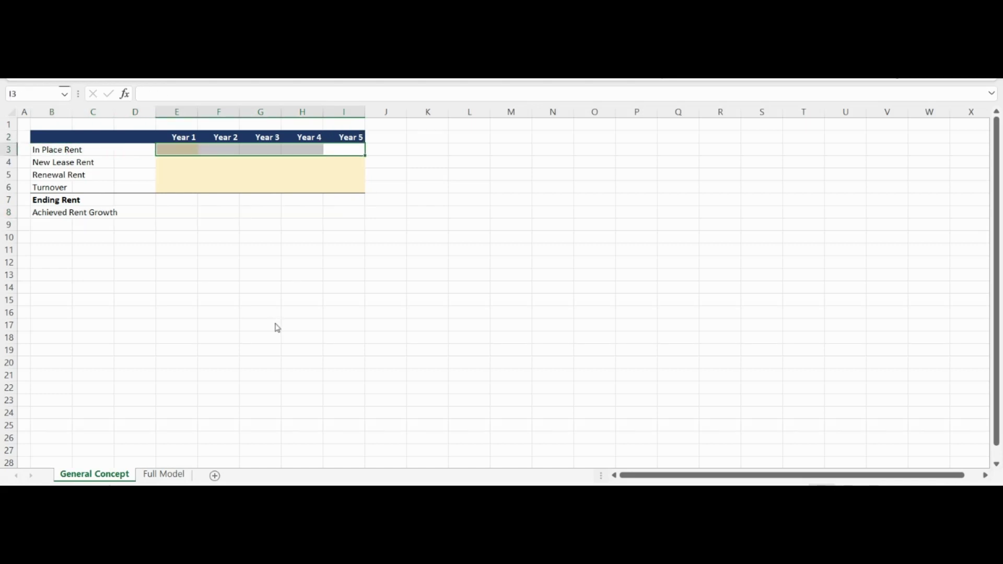
key(Left)
key(Right)
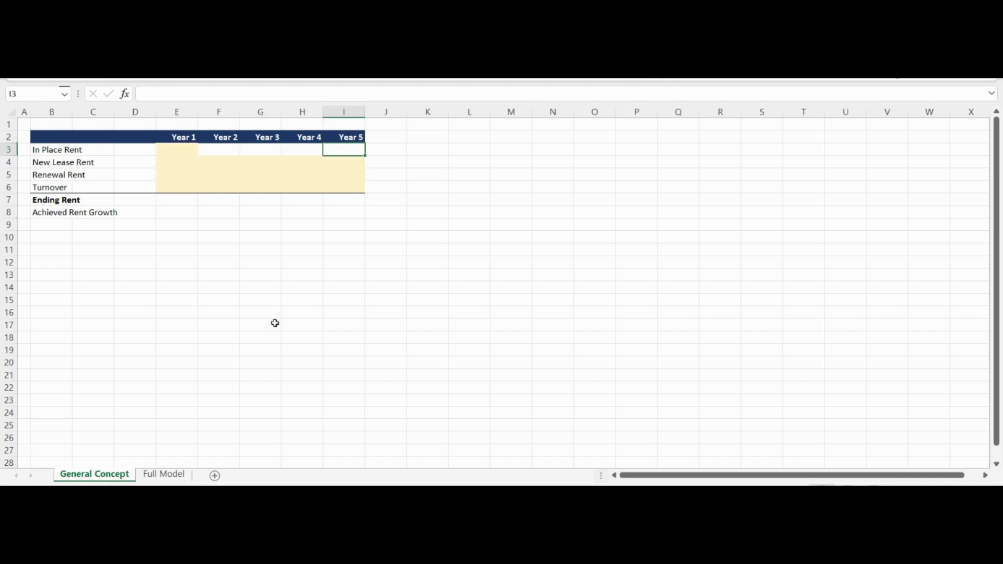
key(ctrl+shift+Left)
key(shift+Right)
key(shift+Right)
key(shift+Right)
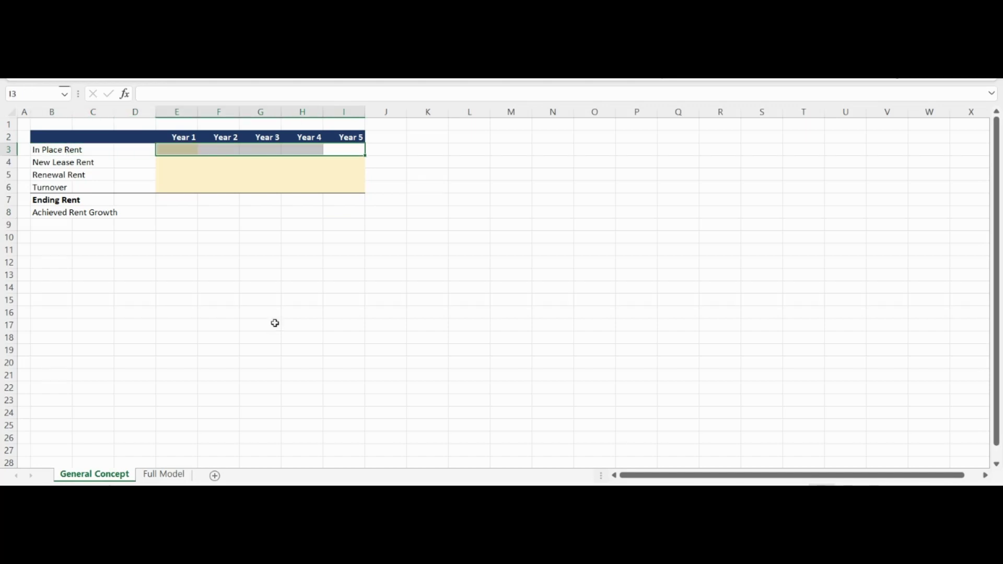
key(Left)
key(Right)
key(ctrl+shift+Left)
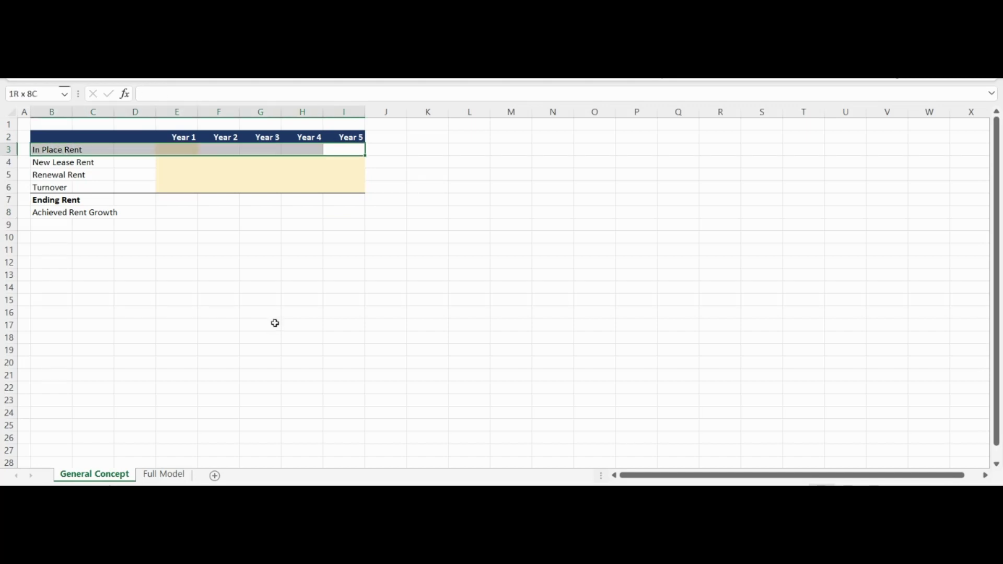
key(shift+Right)
key(shift+Right)
key(shift+Right)
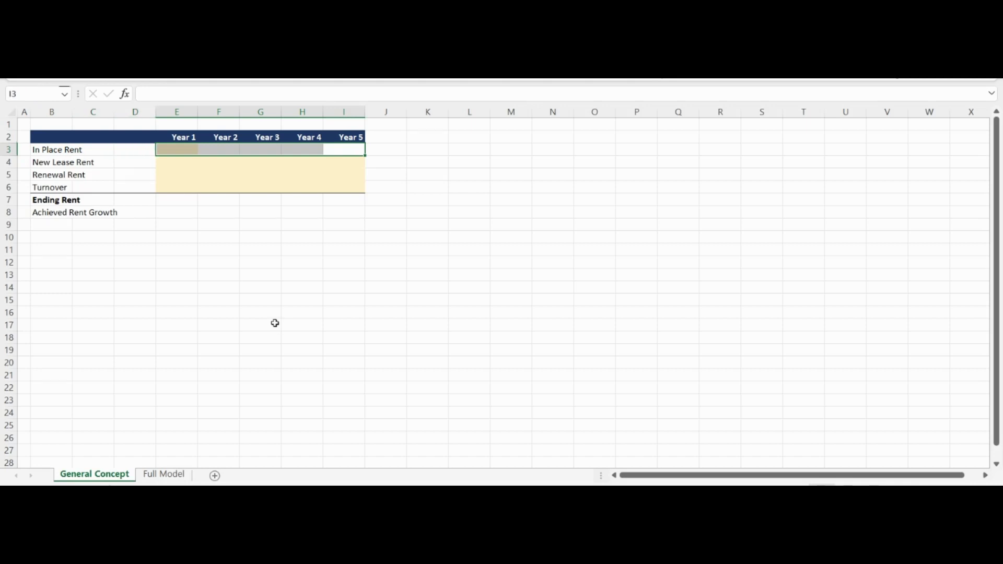
key(Left)
key(Right)
key(ctrl+shift+Left)
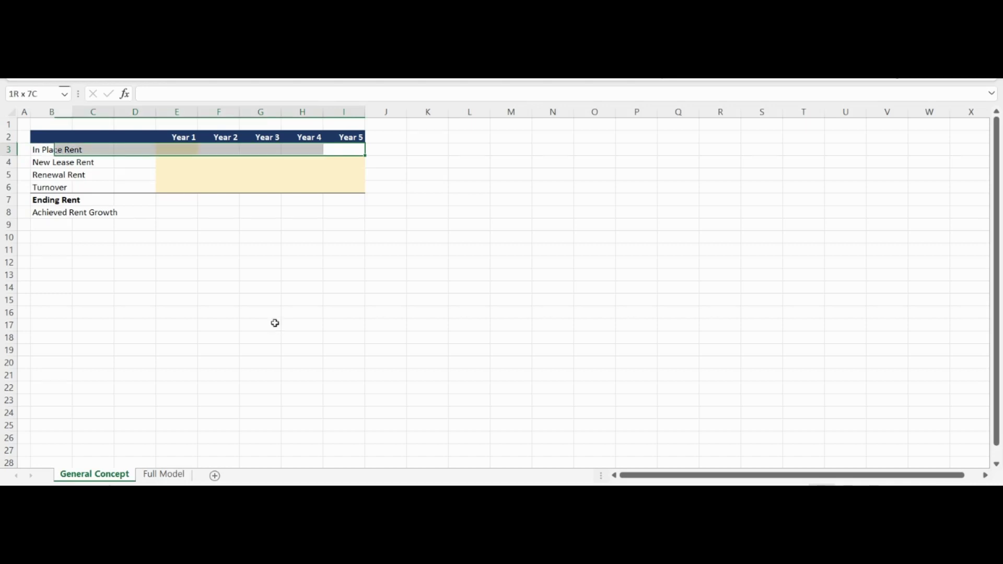
key(shift+Right)
key(shift+Right)
key(shift+Right)
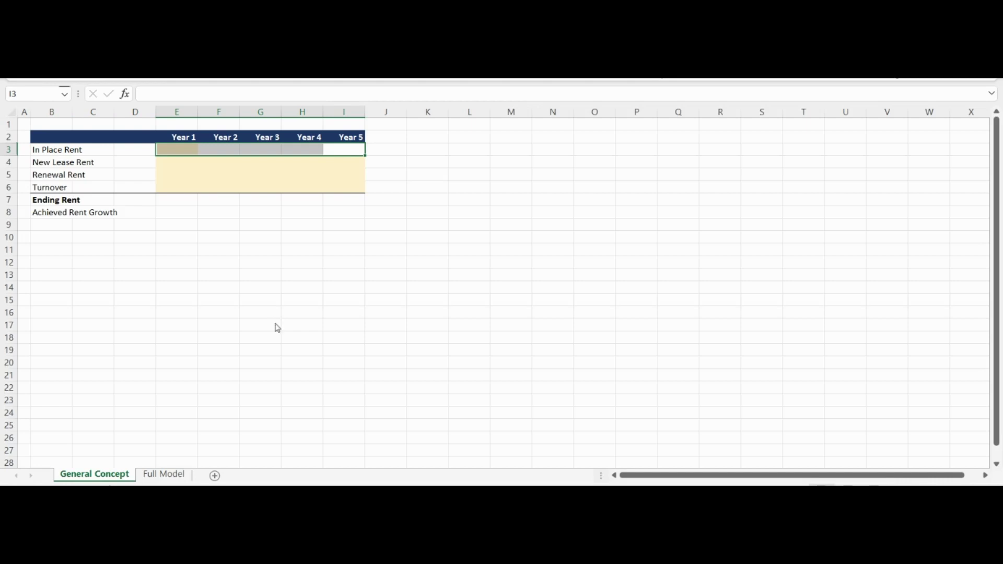
key(Left)
key(Right)
key(ctrl+shift+Left)
key(shift+Right)
key(shift+Right)
key(shift+Right)
Step: Enter 1000 as the Year 1 In Place Rent in E3
key(Left)
key(Left)
key(Left)
key(Left)
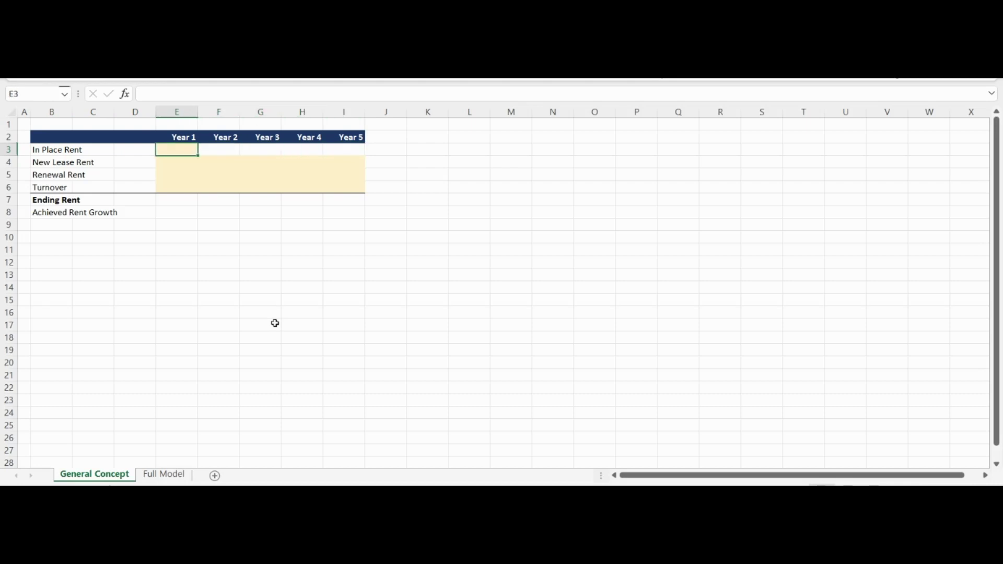
text(1000)
key(Return)
Step: Link the Year 2 In Place Rent in F3 to the Year 1 Ending Rent with the formula =E7
key(Up)
key(Right)
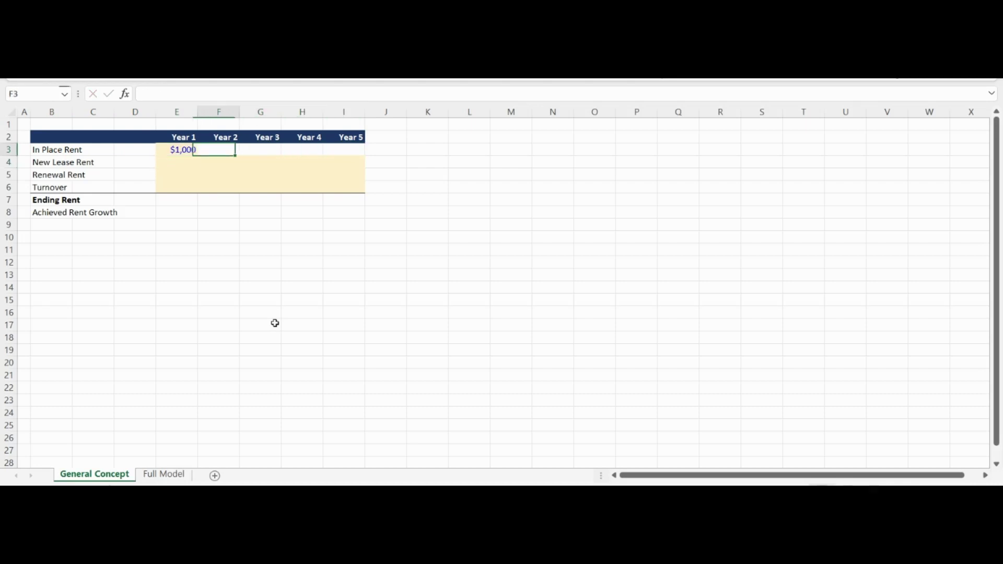
text(=)
key(Left)
key(Down)
key(Down)
key(Down)
key(Down)
key(Return)
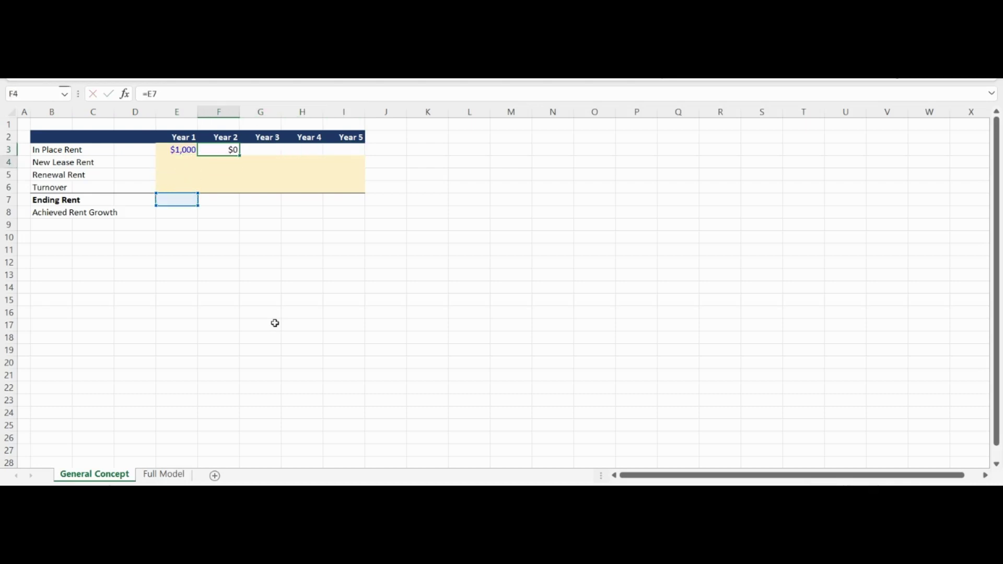
Step: Copy the In Place Rent formula from F3 across Years 3 to 5 in G3:I3
key(Up)
key(ctrl+c)
key(Up)
key(Down)
key(shift+Left)
key(shift+Left)
key(shift+Left)
key(ctrl+v)
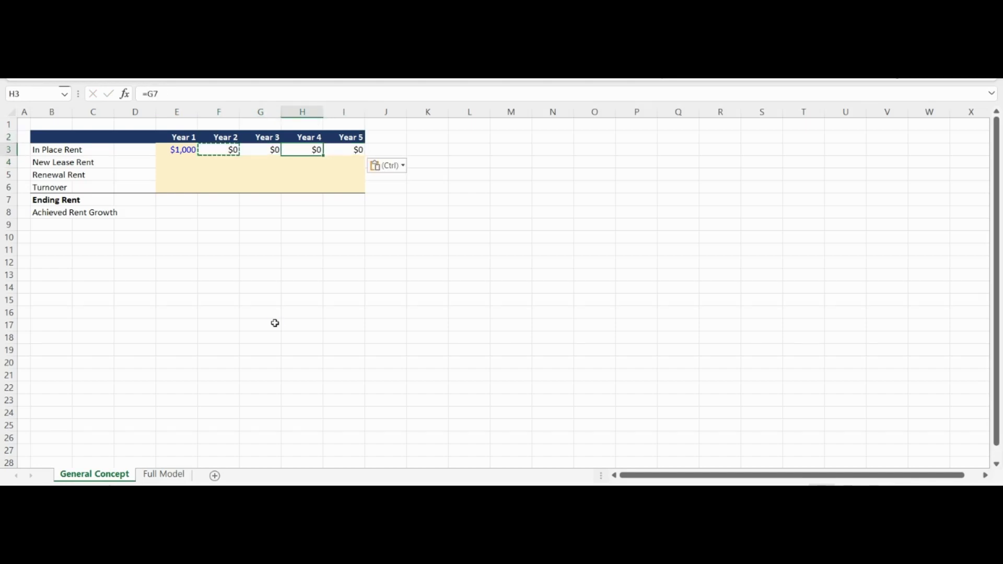
Step: Enter New Lease Rent growth of 6%, 5%, 4%, 6% and 7.5% for Years 1 to 5 in E4:I4
key(Down)
key(Left)
key(Left)
key(Left)
key(Left)
key(Left)
key(Right)
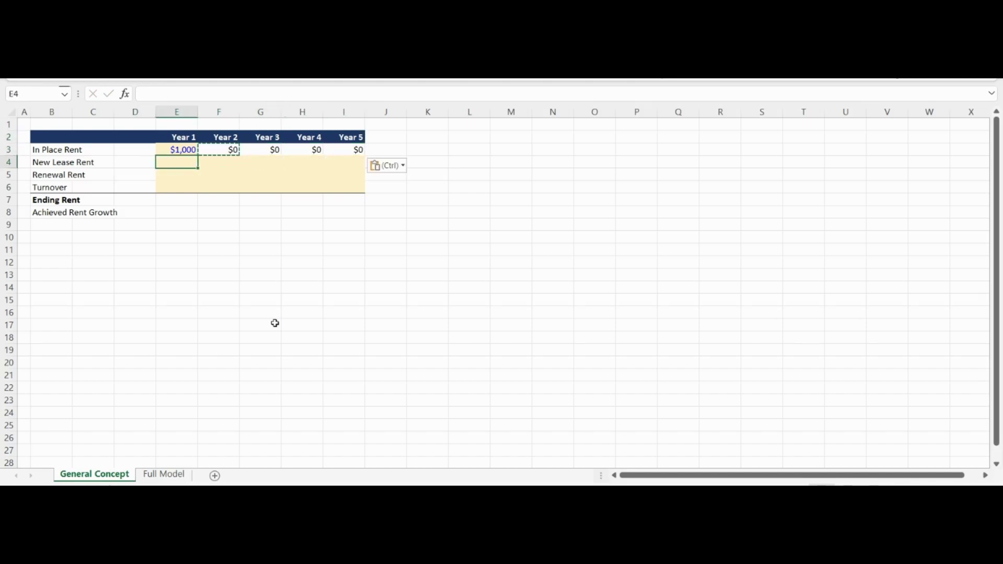
text(6%)
key(Return)
key(Up)
key(Right)
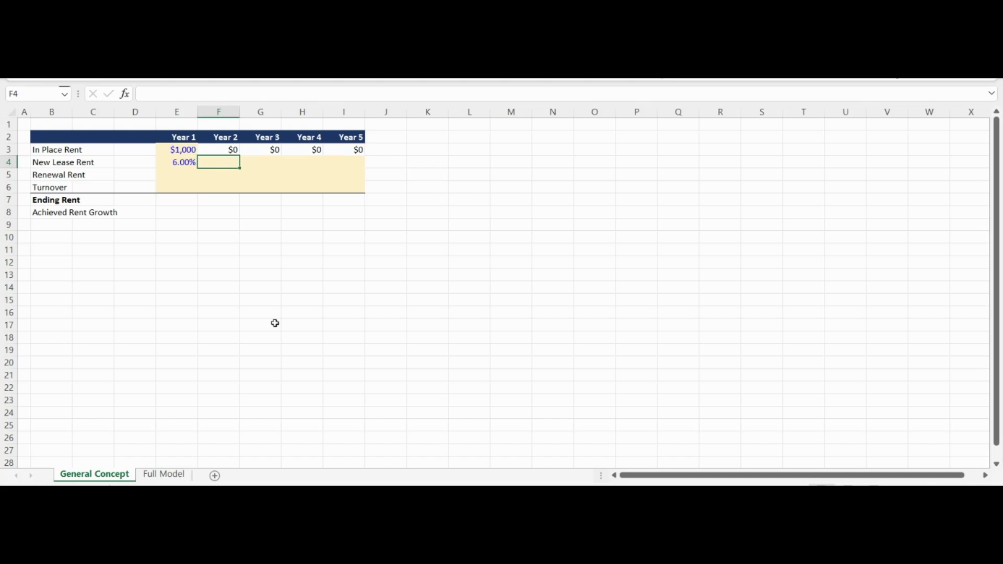
text(5%)
key(Right)
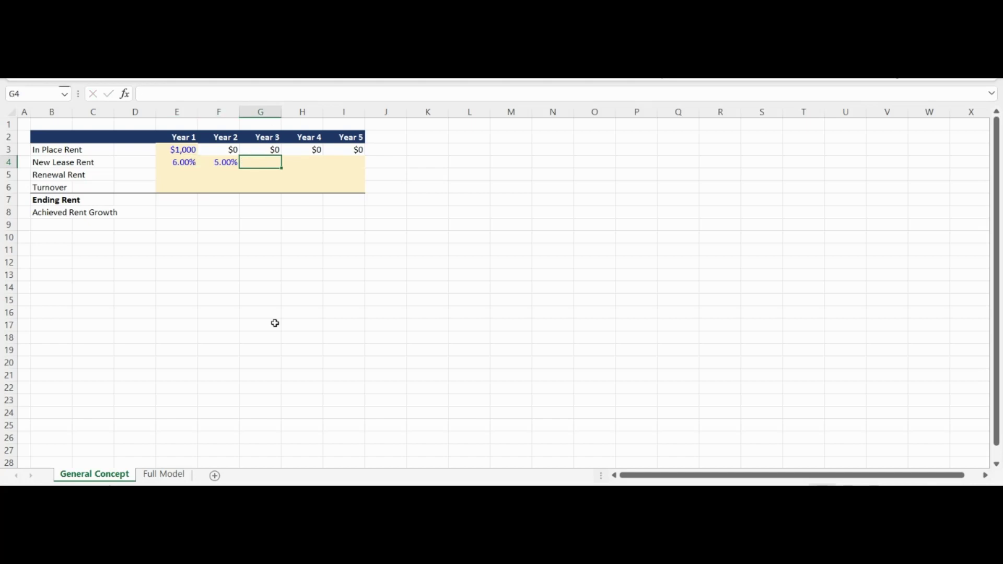
text(4%)
key(Right)
text(6%)
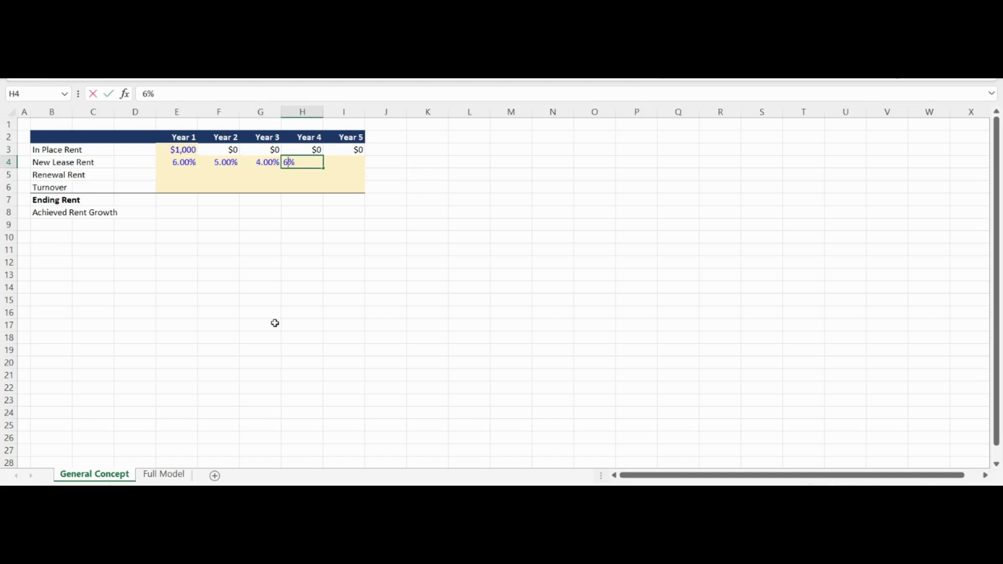
key(Right)
text(7.5%)
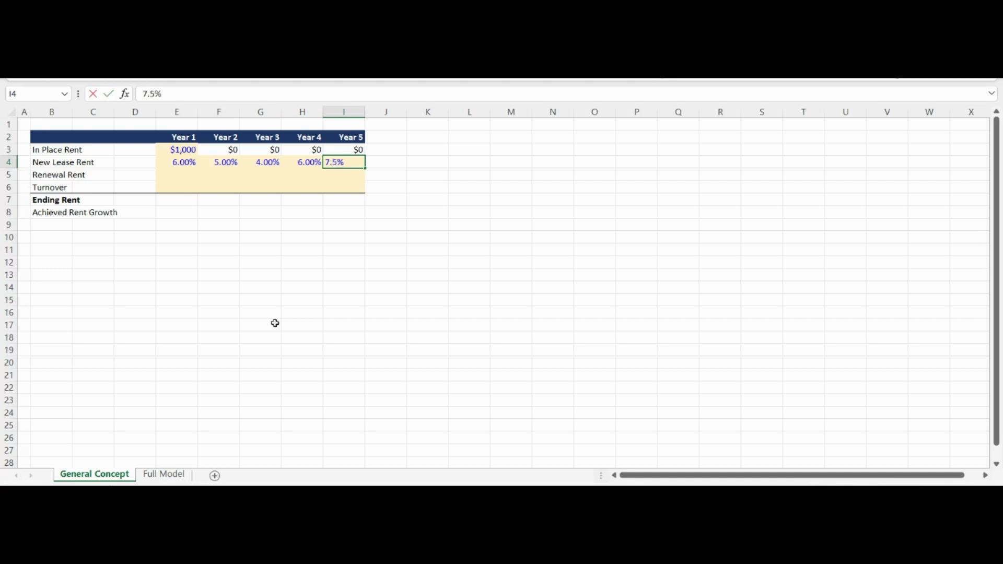
key(Down)
Step: Enter Renewal Rent growth of 4.5%, 3.5%, 2.5%, 4.5% and 5% for Years 1 to 5 in E5:I5
key(Left)
key(Left)
key(Left)
key(Left)
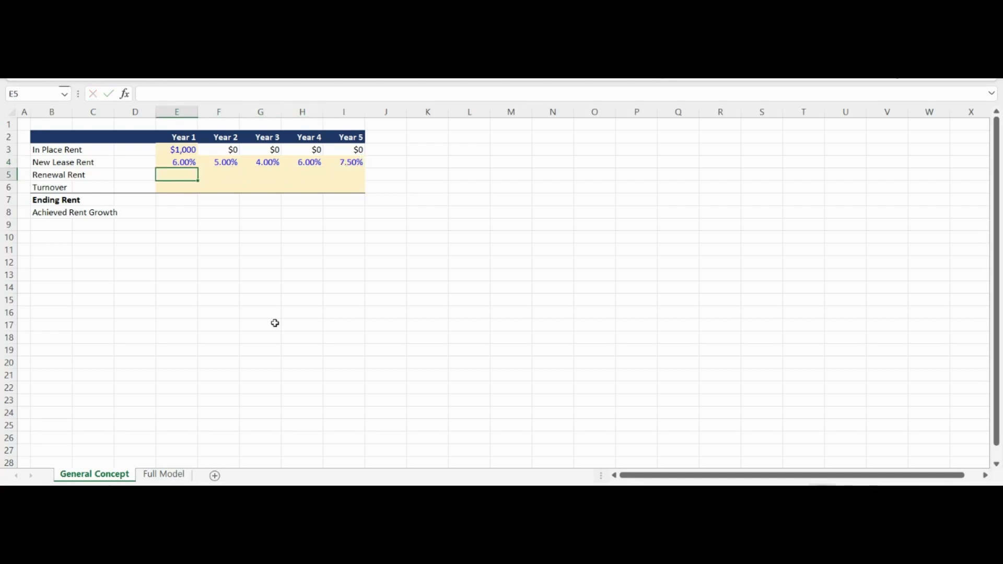
text(4.5)
key(Tab)
text(3.5)
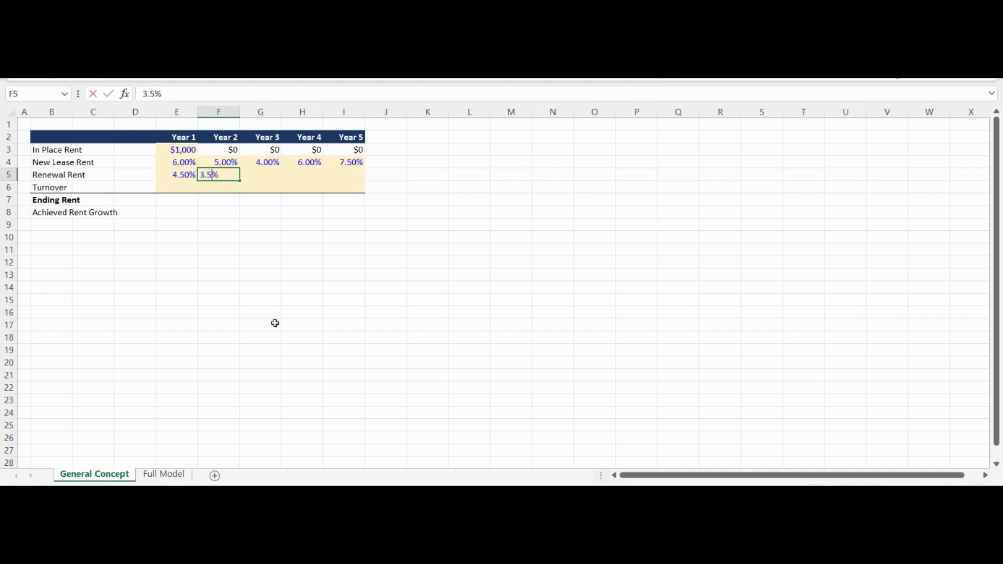
key(Tab)
text(2.5)
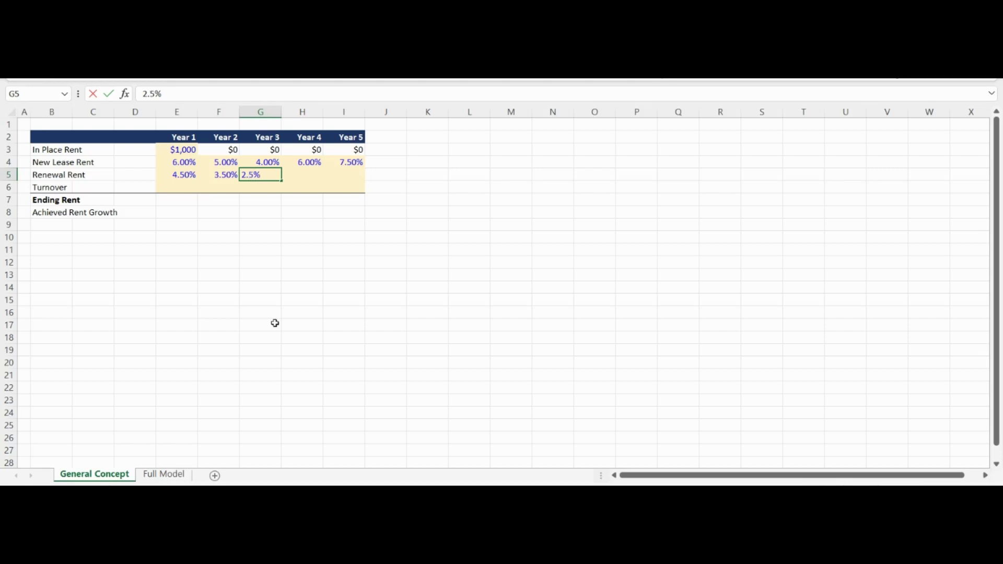
key(Tab)
text(4.5)
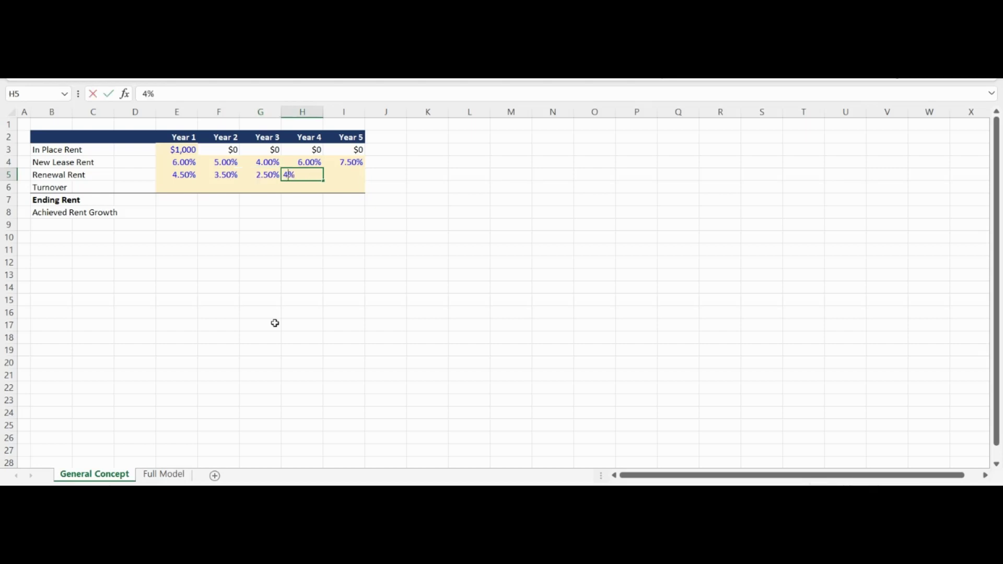
key(Tab)
text(5)
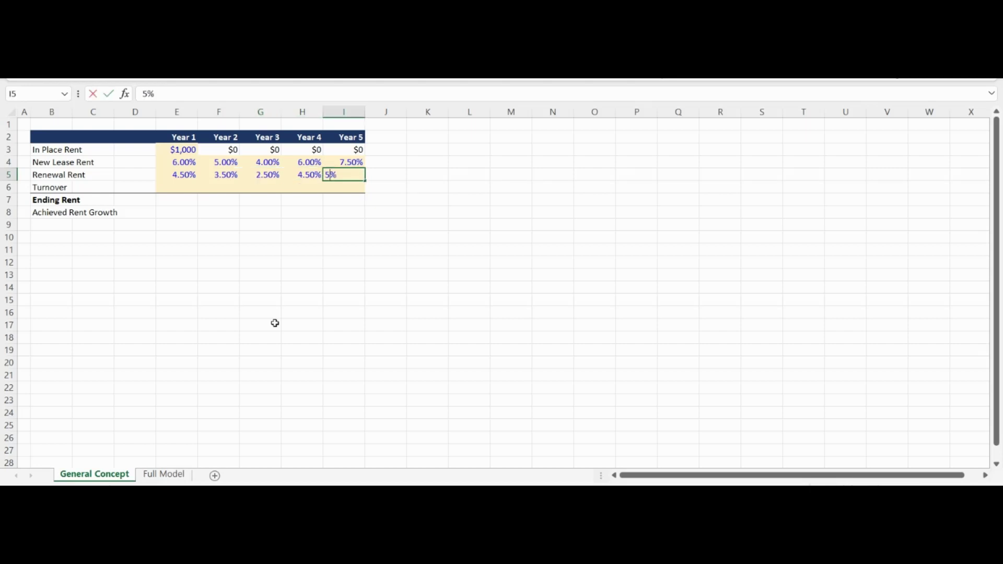
key(Return)
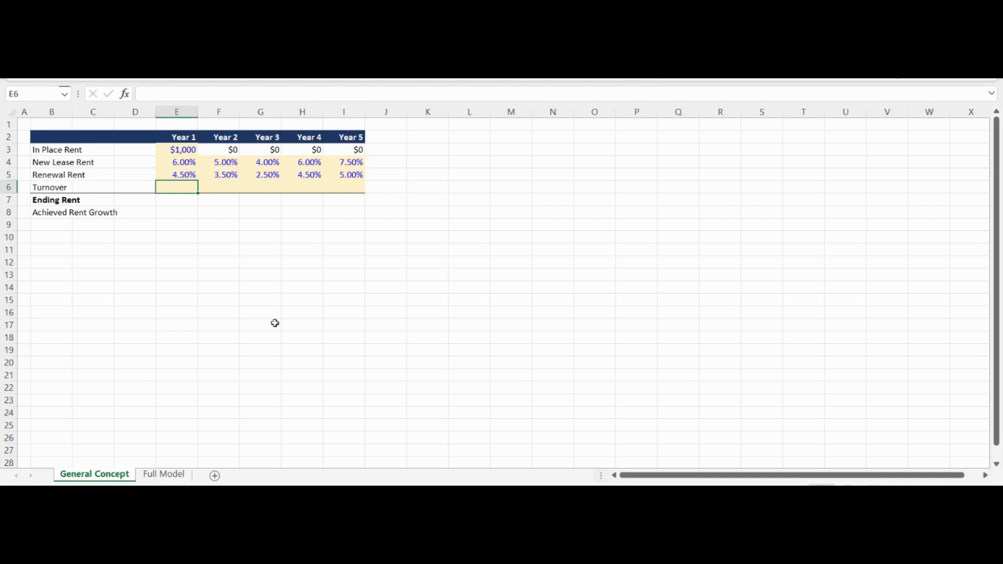
Step: Enter Turnover of 50%, 50%, 60%, 40% and 40% for Years 1 to 5 in E6:I6, and select cell E7
text(50)
key(Tab)
text(50)
key(Tab)
text(60)
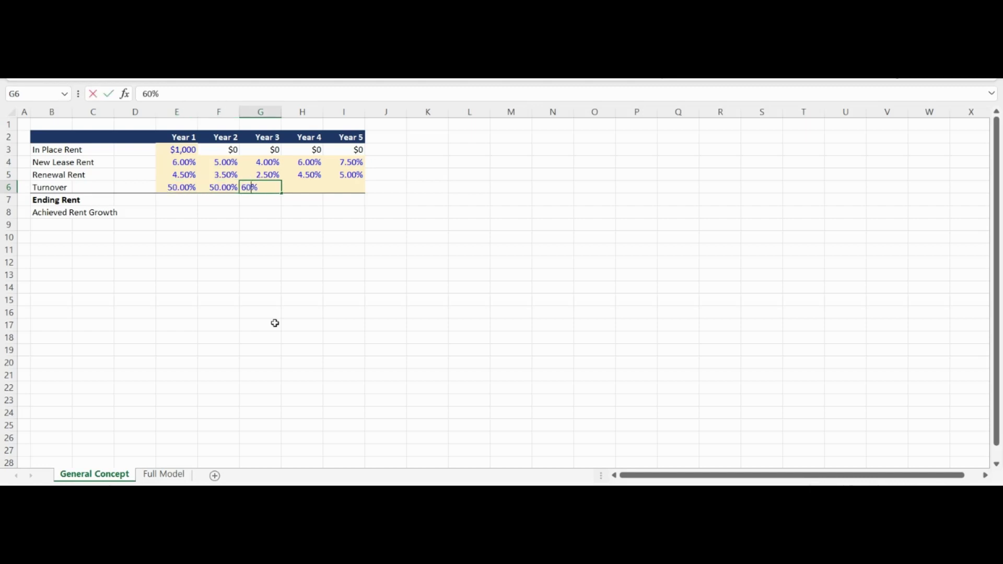
key(Tab)
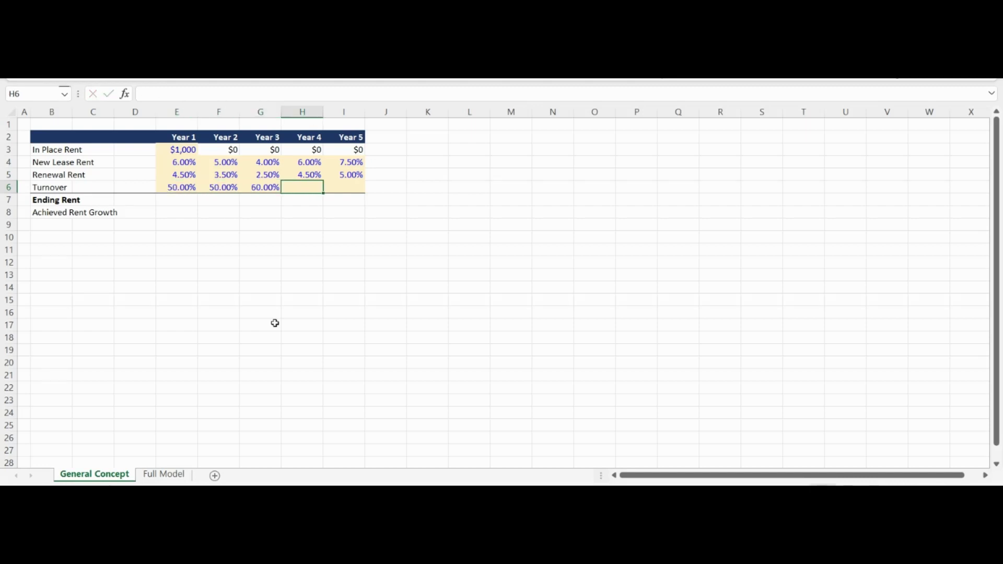
text(40)
key(Tab)
text(40)
key(Tab)
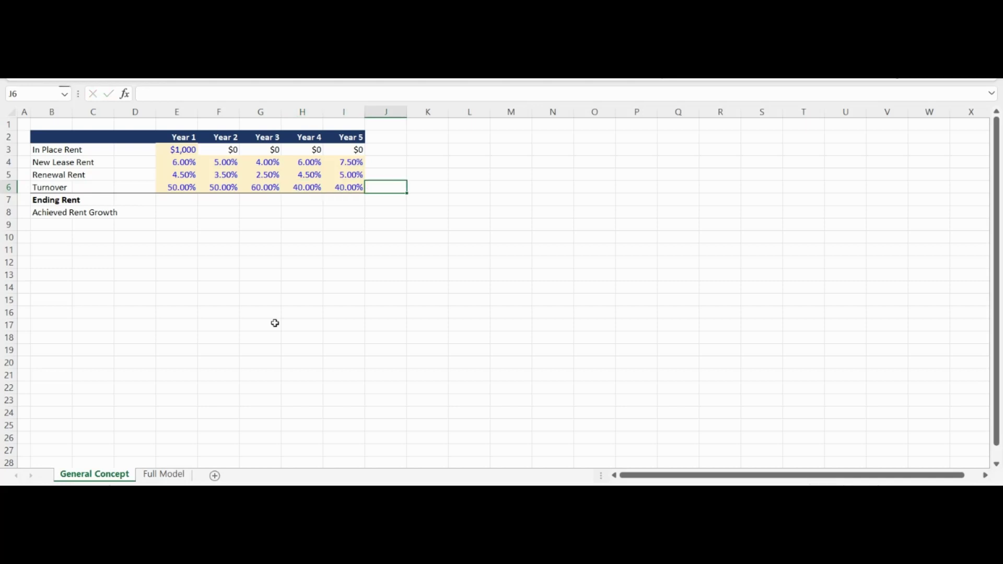
key(Left)
key(Left)
key(Left)
key(Left)
key(Left)
key(Down)
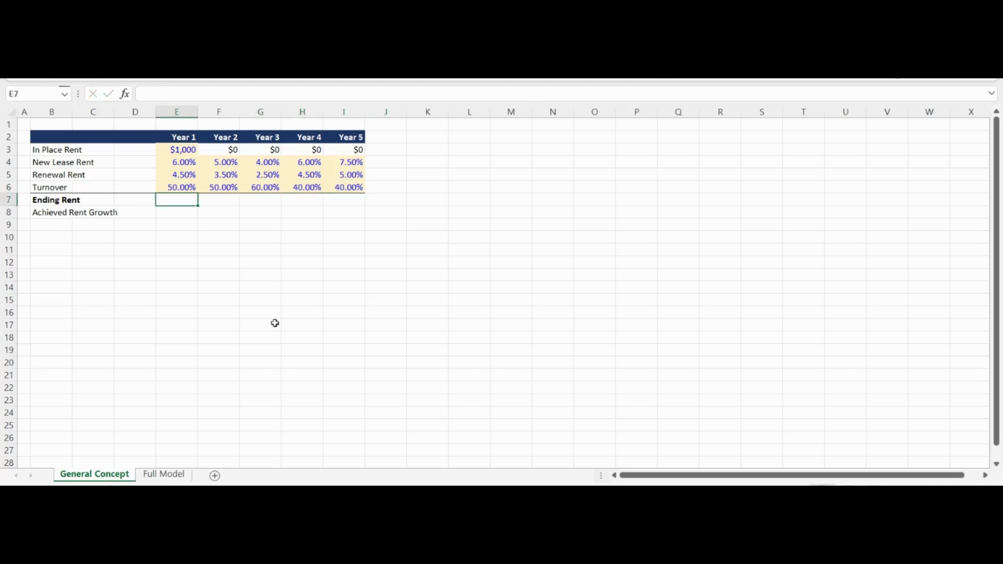
text(=()
click(275, 323)
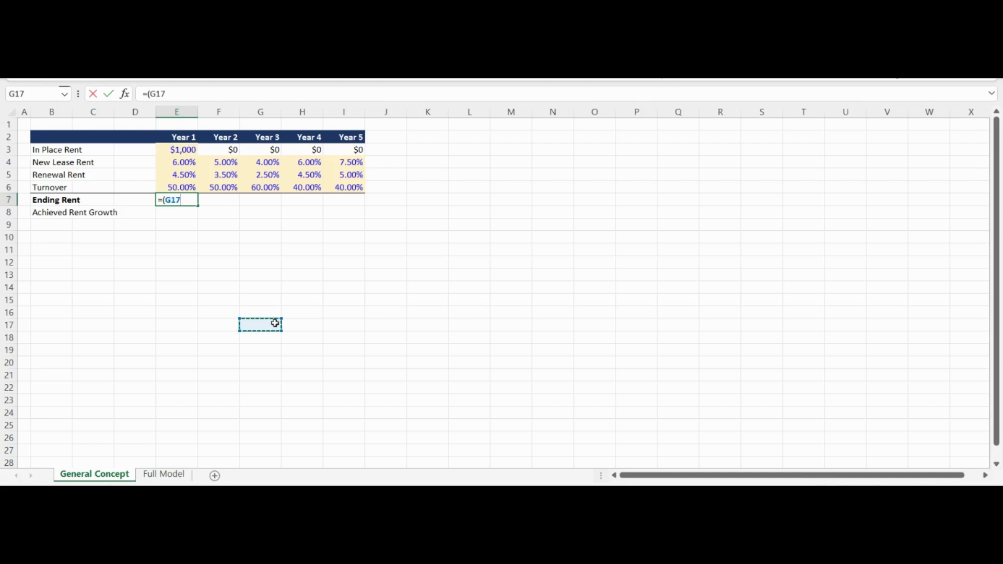
key(Up)
key(Escape)
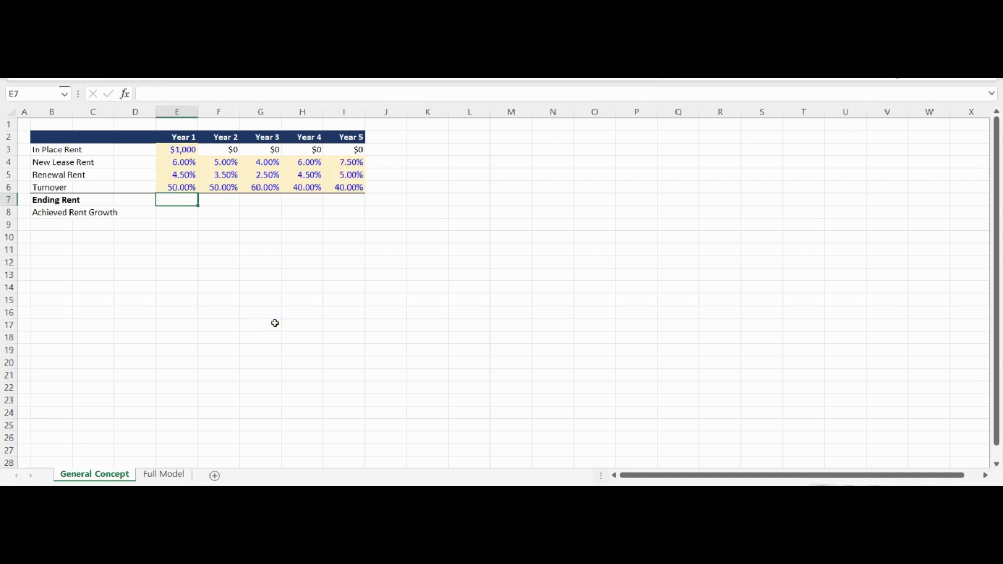
Step: Begin the Year 1 Ending Rent formula in E7 with the new lease portion =(E$3*(1+E$4)*E$6)+(
text(=()
key(Up)
key(Up)
key(Up)
key(Up)
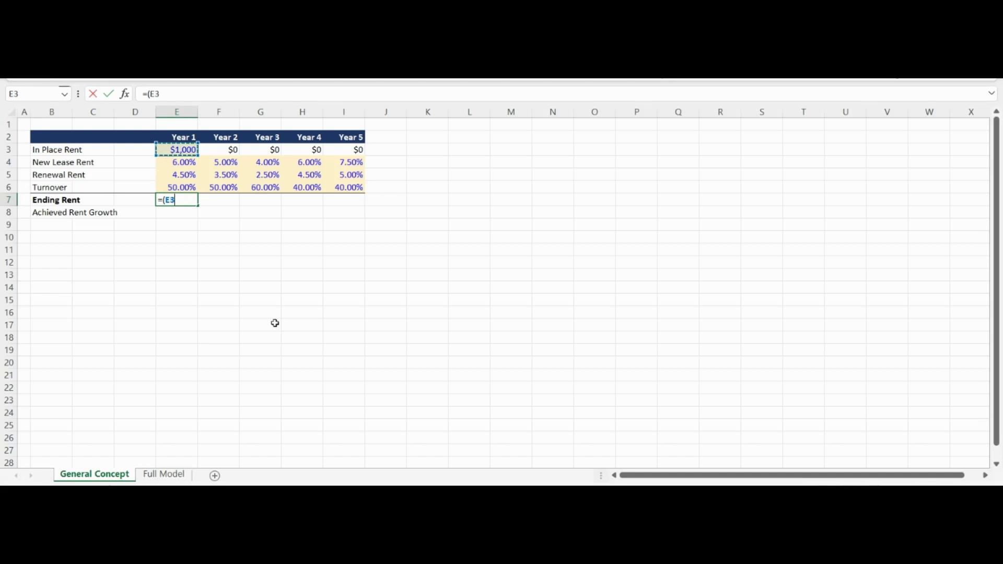
key(F4)
key(F4)
text(*(1+)
key(Up)
key(Up)
key(Up)
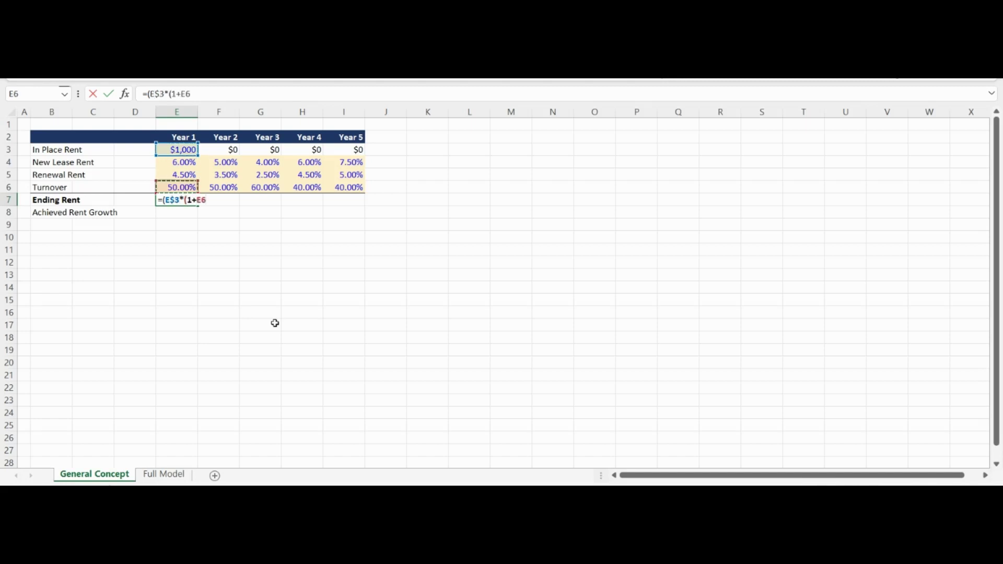
key(F4)
key(F4)
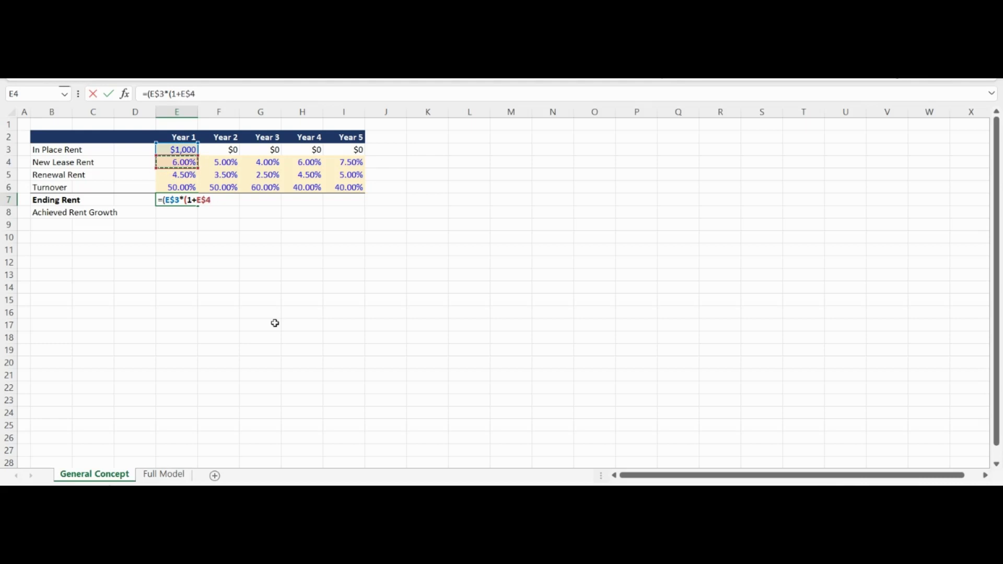
text()*)
key(Up)
key(F4)
key(F4)
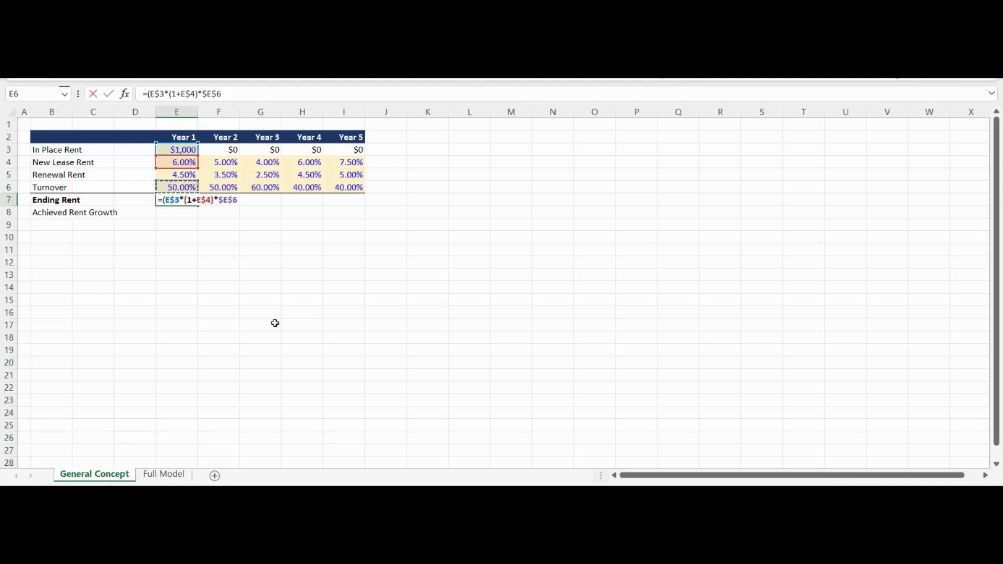
text()*E$6)+()
Step: Complete the E7 formula with the renewal portion so it reads =(E$3*(1+E$4)*E$6)+(E$3*(1+E$5)*(1-E$6))
key(Up)
key(Up)
key(Up)
key(Up)
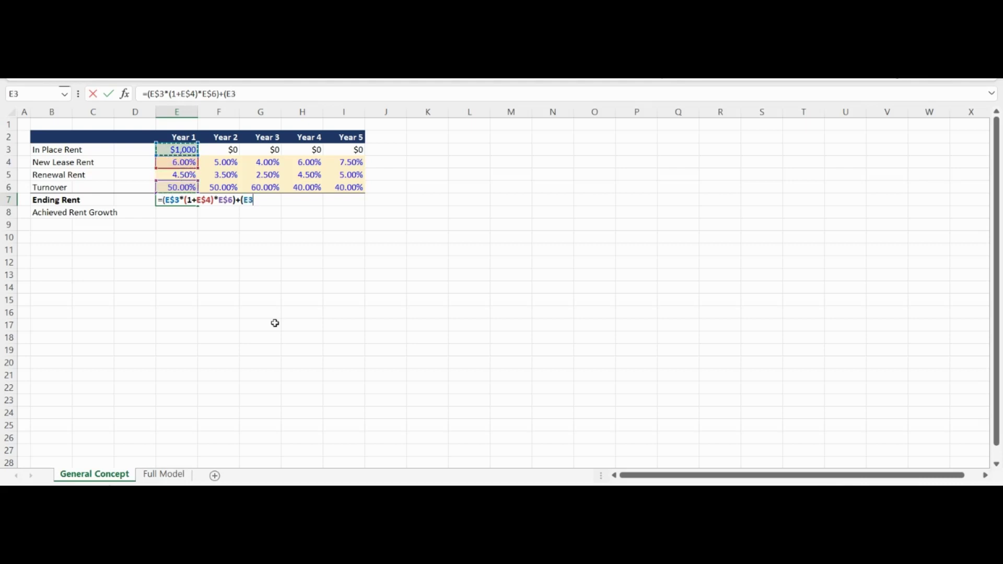
key(F4)
key(F4)
text(*(1+)
key(Up)
key(Up)
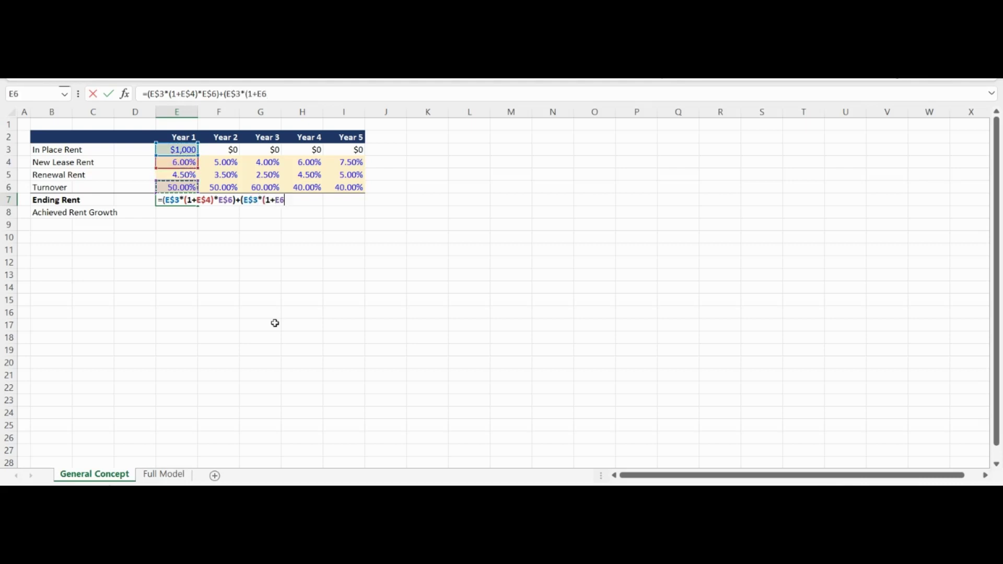
key(F4)
key(F4)
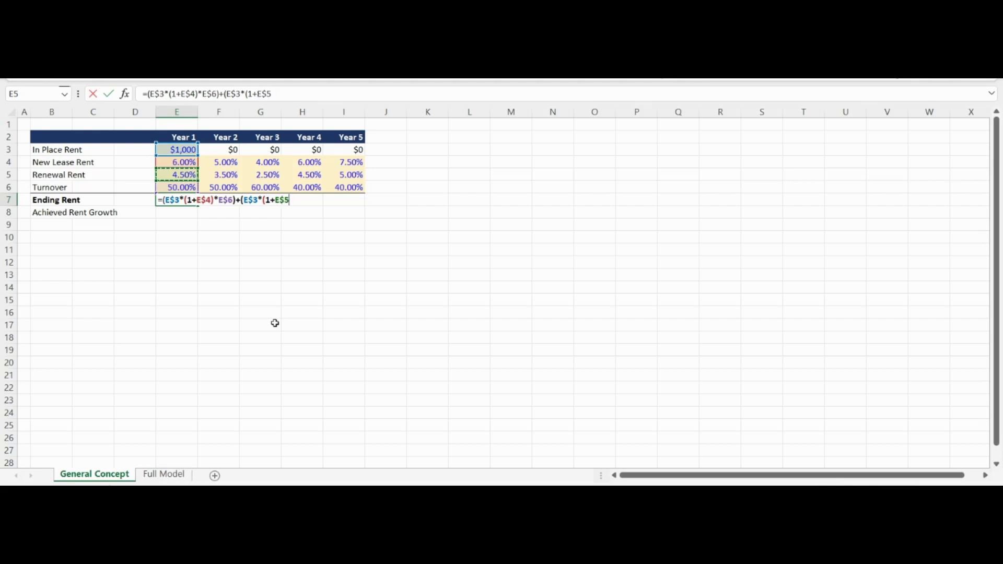
text()*(1-)
key(Up)
key(F4)
key(F4)
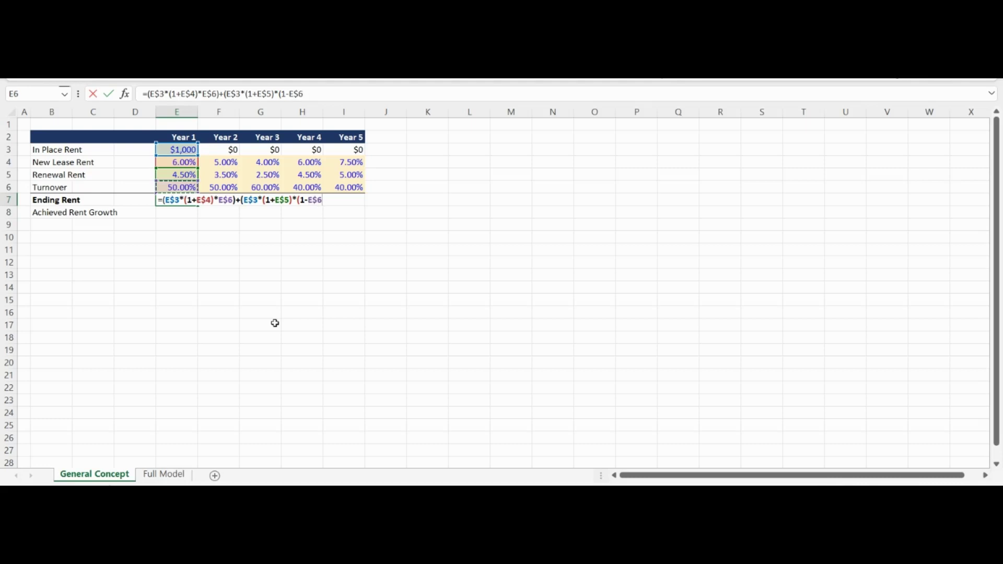
text())
key(Return)
Step: Copy the Ending Rent formula from E7 across Years 2 to 5 in F7:I7
key(Up)
key(ctrl+c)
key(Up)
key(ctrl+Right)
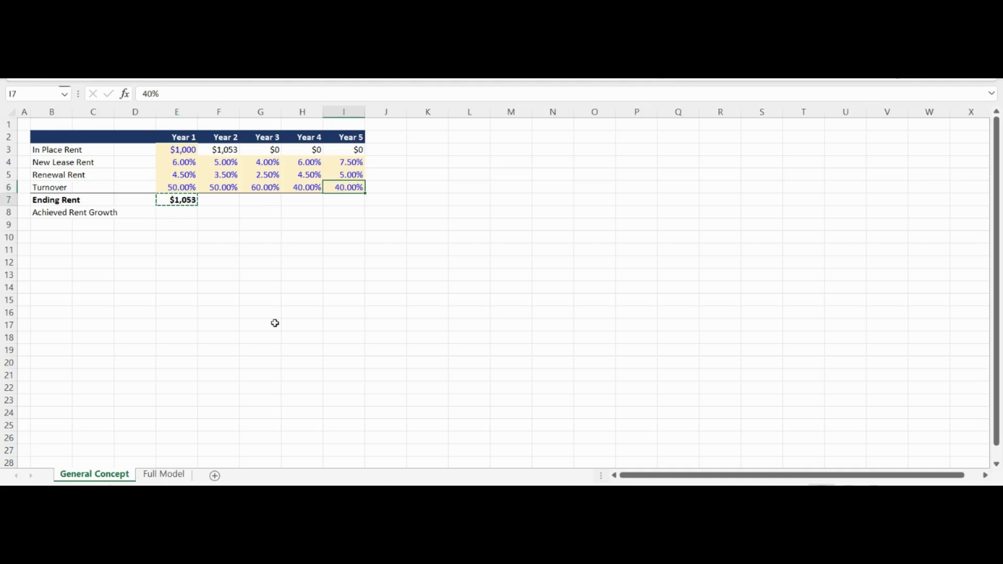
key(Down)
key(ctrl+shift+Left)
key(ctrl+v)
key(Left)
key(Left)
key(Left)
key(Left)
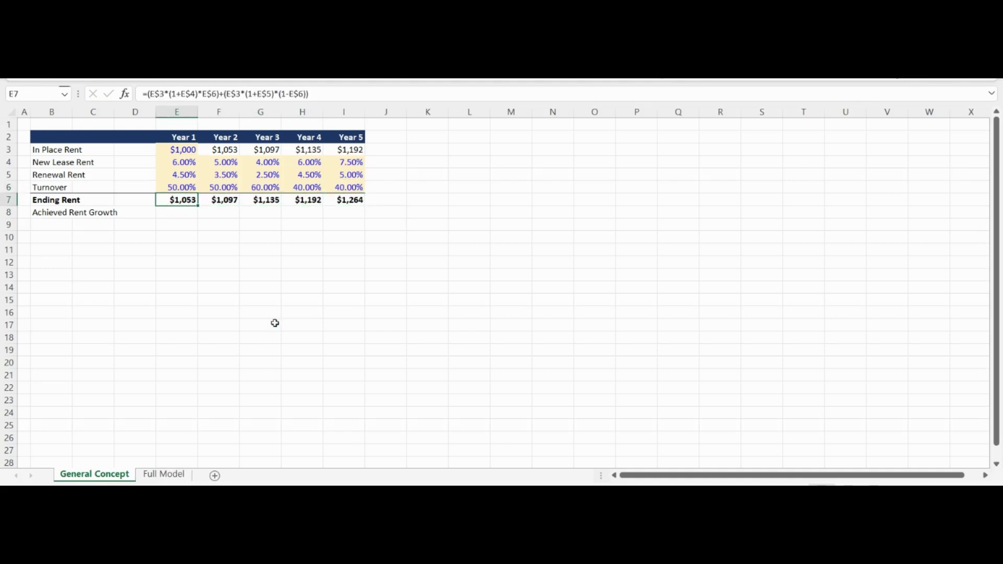
Step: Calculate the Year 1 Achieved Rent Growth in E8 with the formula =E7/E3-1
key(Down)
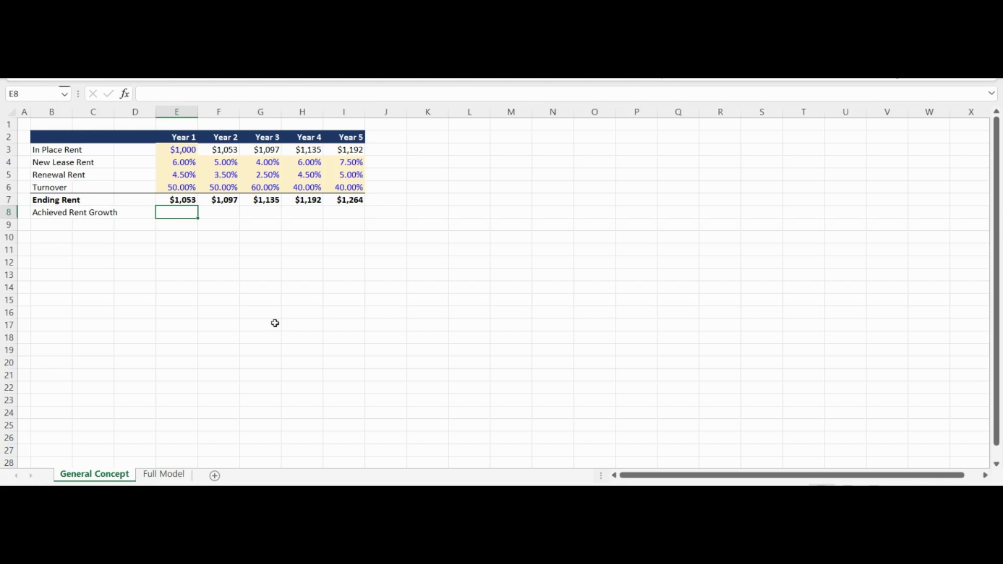
text(=)
key(Up)
text(/)
key(Up)
key(Up)
key(Up)
key(Up)
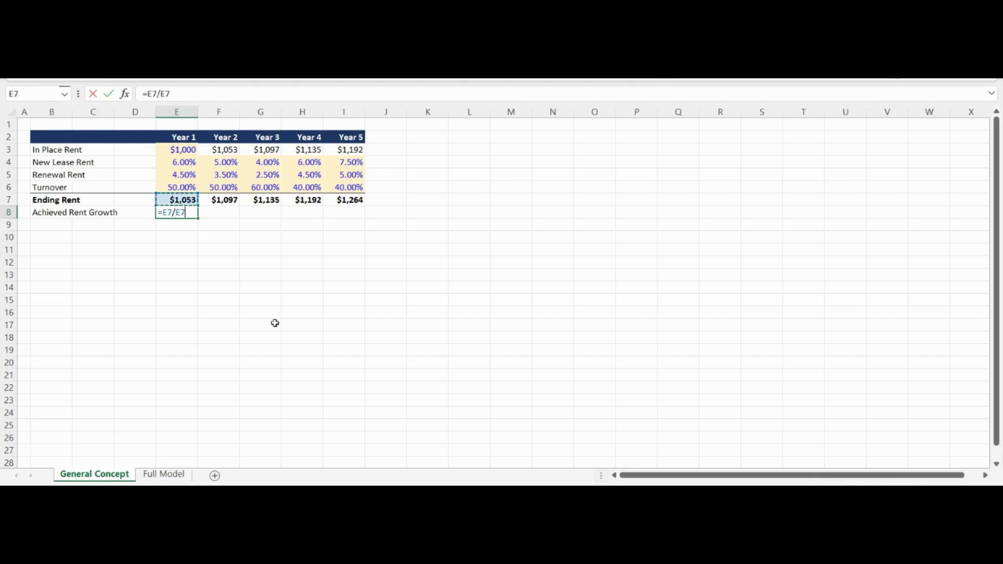
key(Up)
text(-)
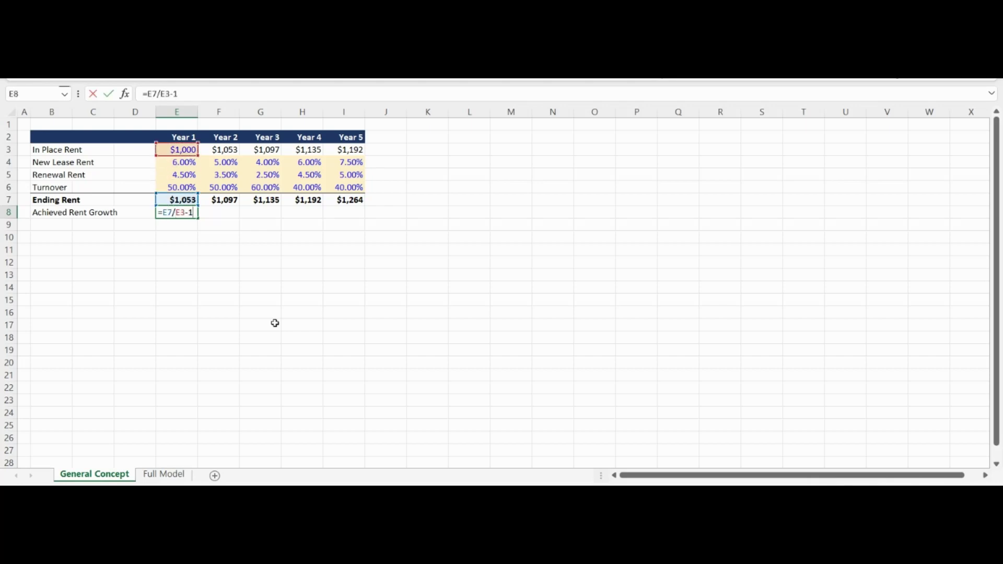
key(Return)
Step: Copy the Achieved Rent Growth formula from E8 across Years 2 to 5 in F8:I8
key(Up)
key(ctrl+c)
key(Up)
key(Down)
key(shift+Right)
key(shift+Right)
key(shift+Right)
key(shift+Right)
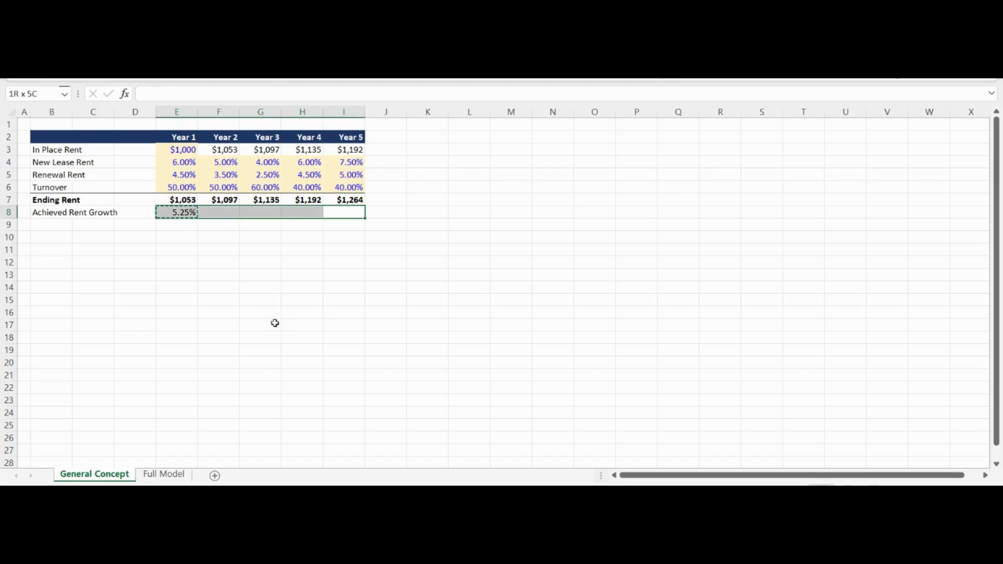
key(ctrl+v)
key(Escape)
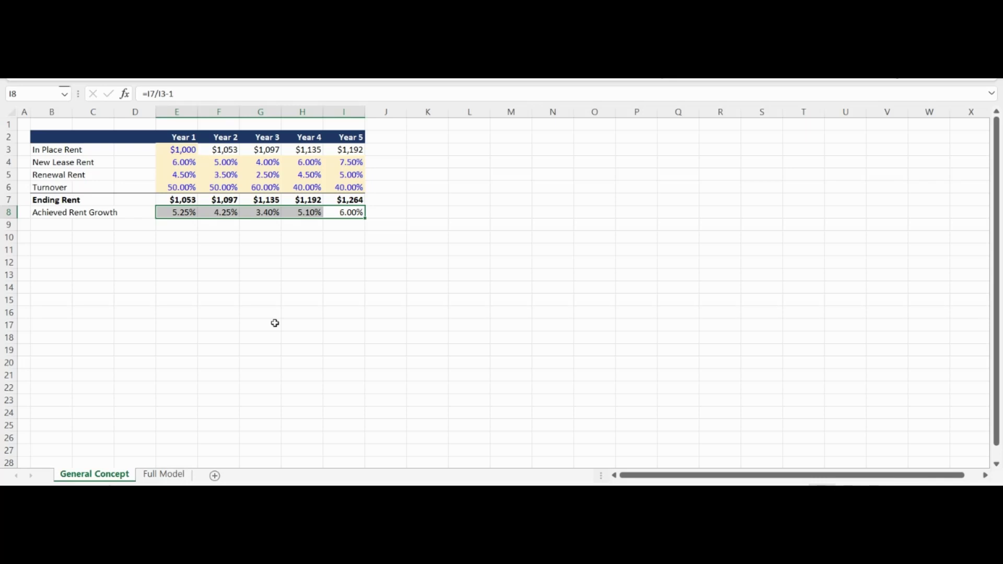
Step: Add the labels Achieved New Lease Growth, Achieved Renewal Growth and Achieved Blended Growth in B10:B12
text(ro)
text(wth)
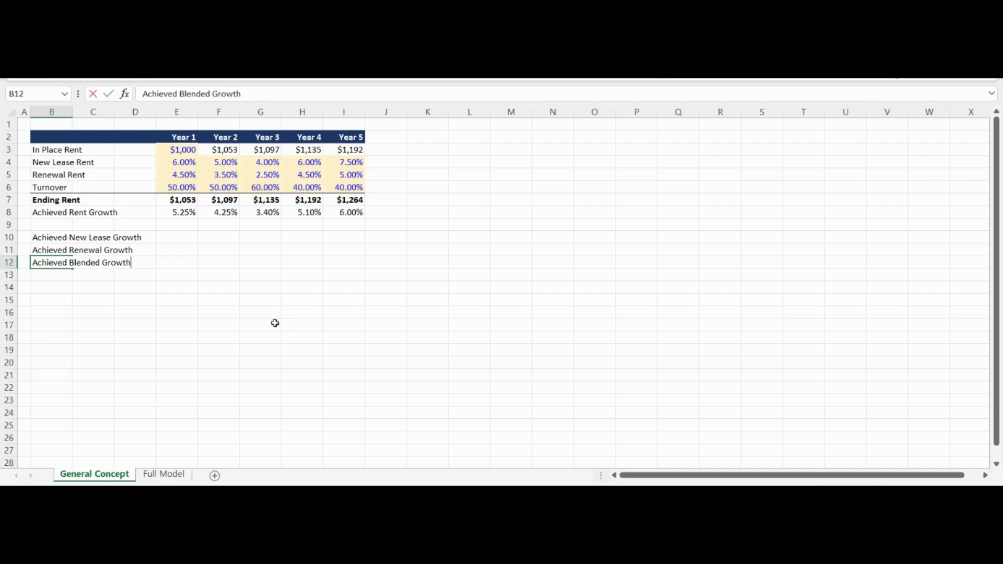
key(Return)
Step: Make the Achieved Blended Growth row B12:I12 bold
key(Up)
key(shift+Right)
key(shift+Right)
key(shift+Right)
key(shift+Right)
key(shift+Right)
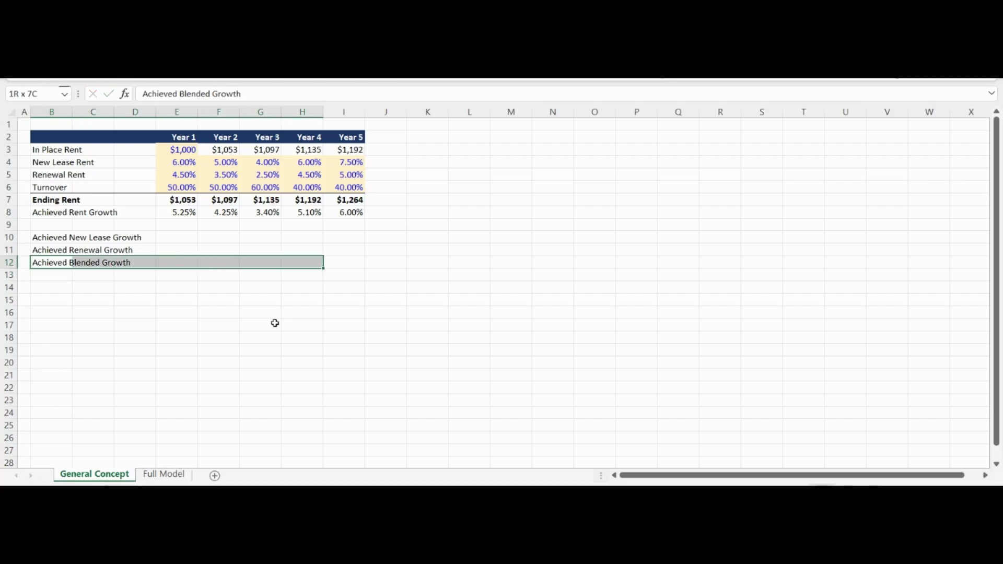
key(shift+Right)
key(ctrl+b)
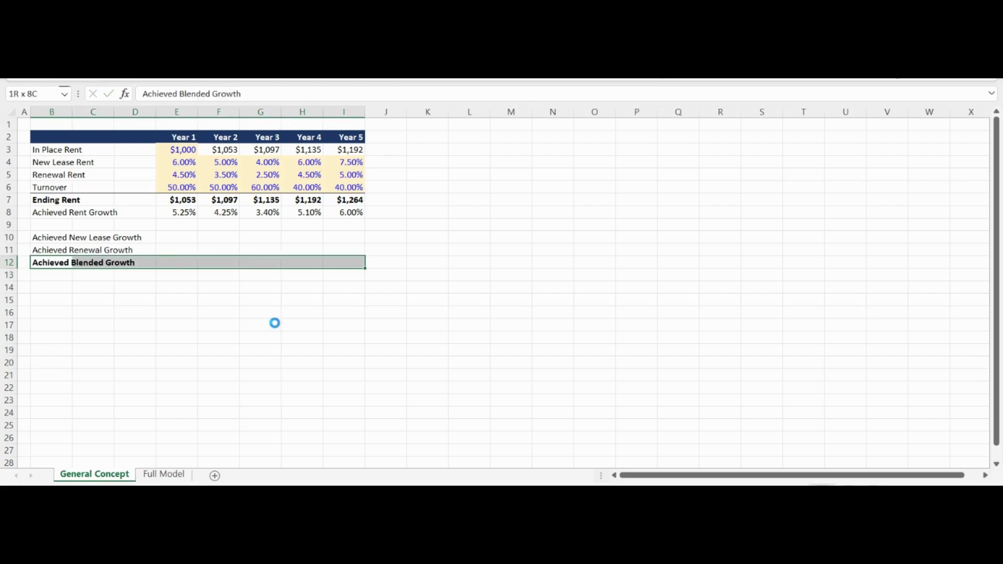
Step: Add a top border to the Achieved Blended Growth row B12:I12 and enter the label Check in B13
key(alt+h+b+p)
key(Down)
text(C)
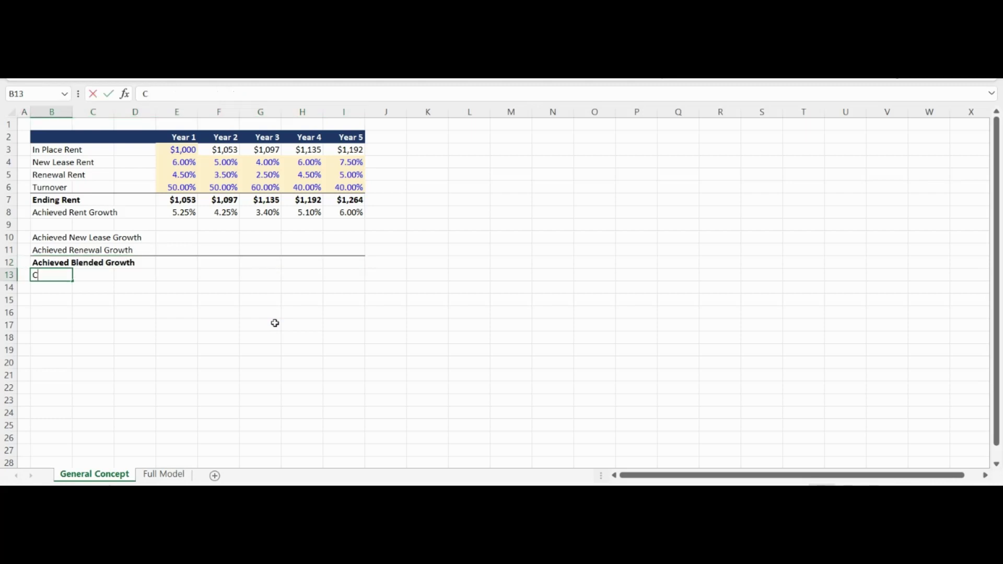
text(heck)
key(Return)
Step: Calculate the Year 1 Achieved New Lease Growth in E10 with the formula =E4*E6
key(Up)
key(Up)
key(Up)
key(Up)
key(Right)
key(Right)
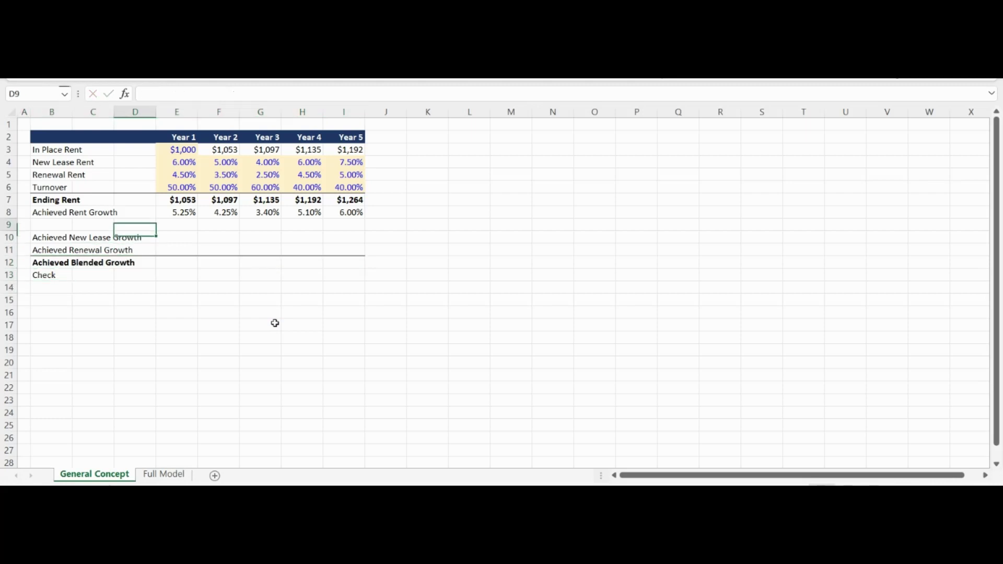
key(Right)
text(=)
key(Up)
key(Up)
key(Up)
key(Up)
key(Up)
key(Up)
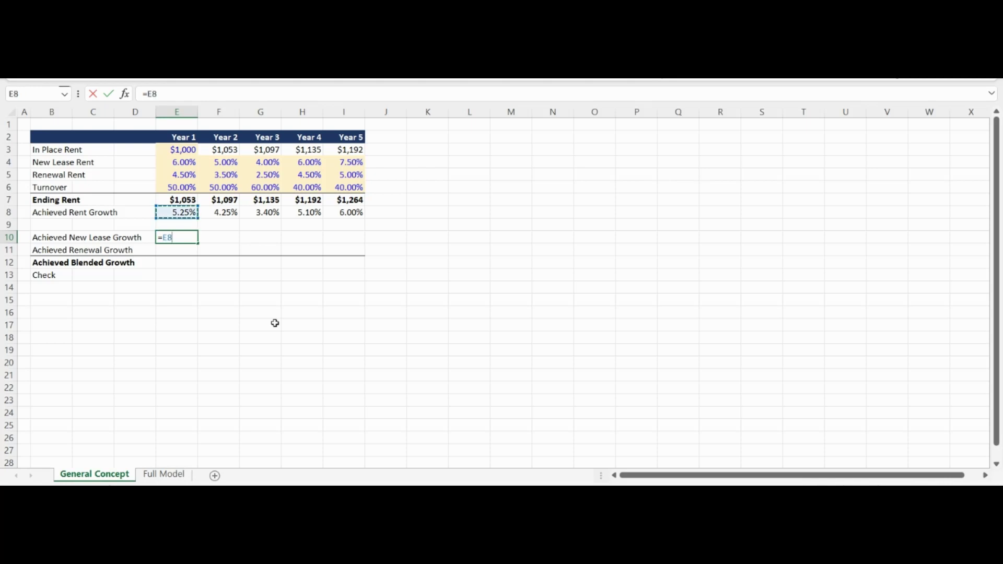
text(*)
key(Up)
key(Up)
key(Up)
key(Up)
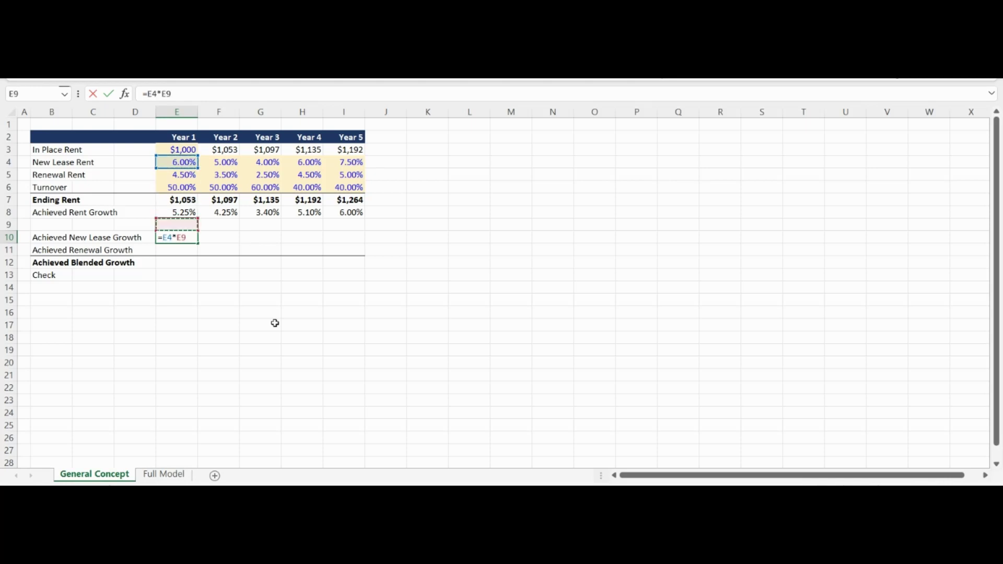
key(Return)
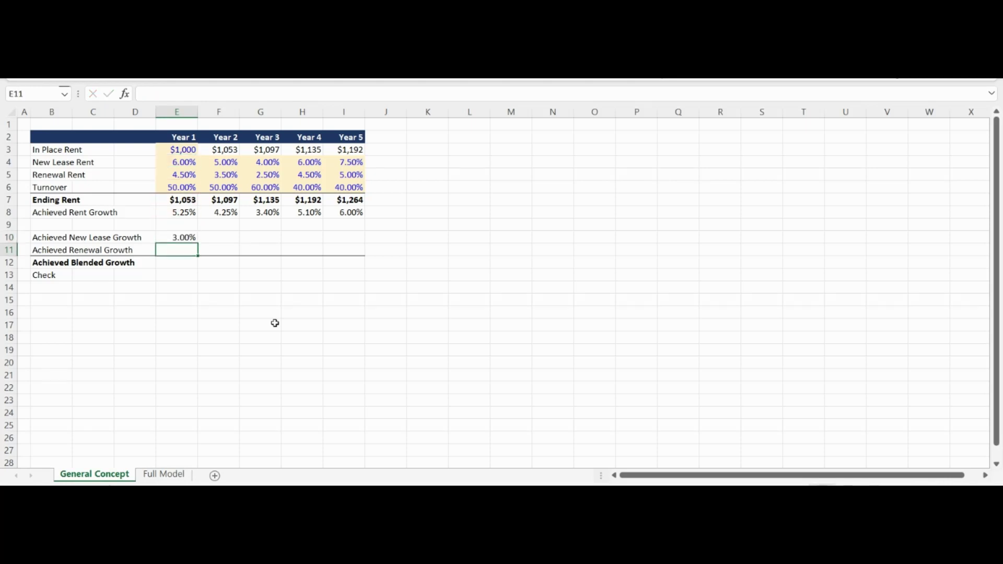
Step: Calculate the Year 1 Achieved Renewal Growth in E11 with the formula =E5*(1-E6)
text(=)
key(Up)
key(Up)
key(Up)
key(Up)
key(Up)
key(Up)
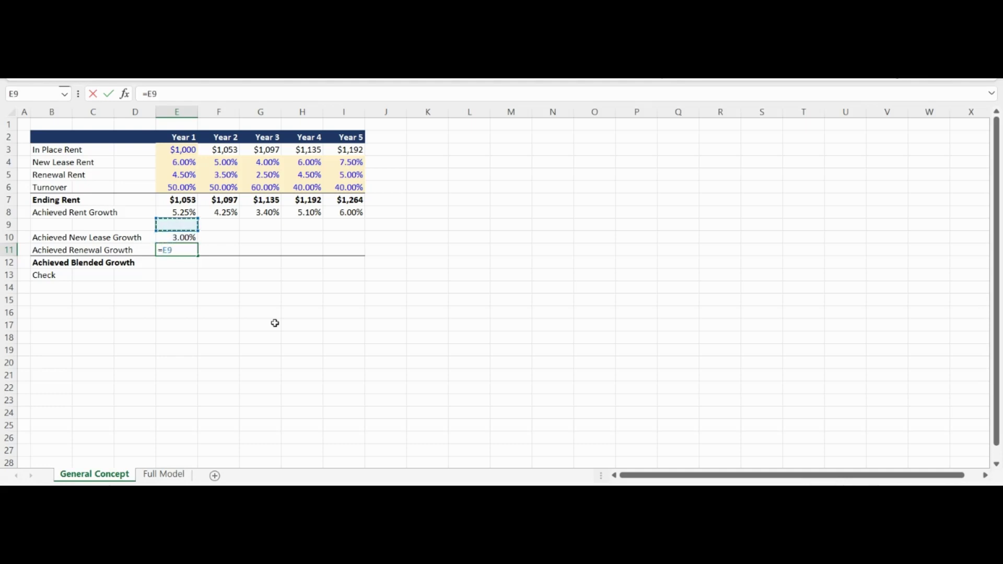
text(*)
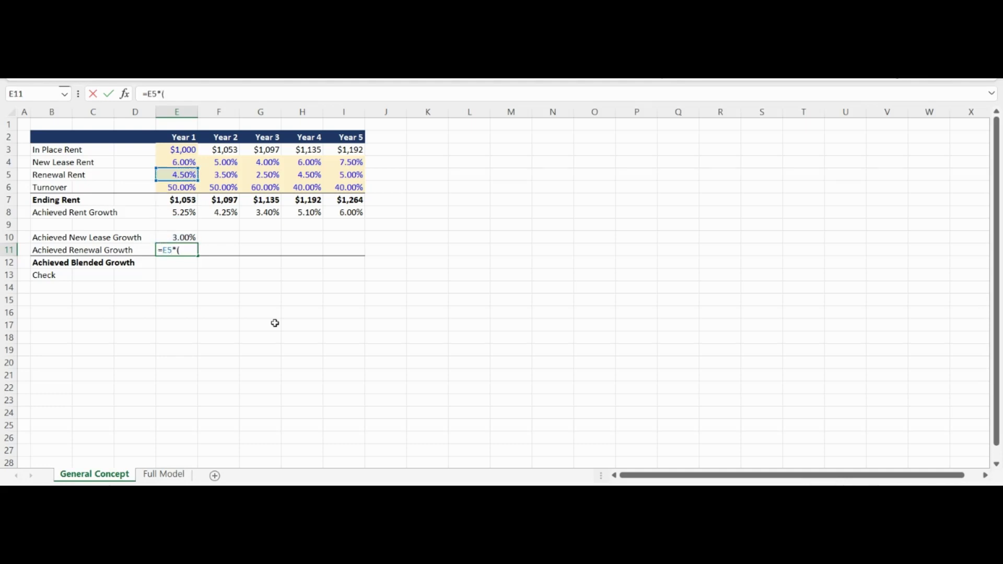
text((1-)
key(Up)
key(Up)
key(Up)
key(Up)
key(Up)
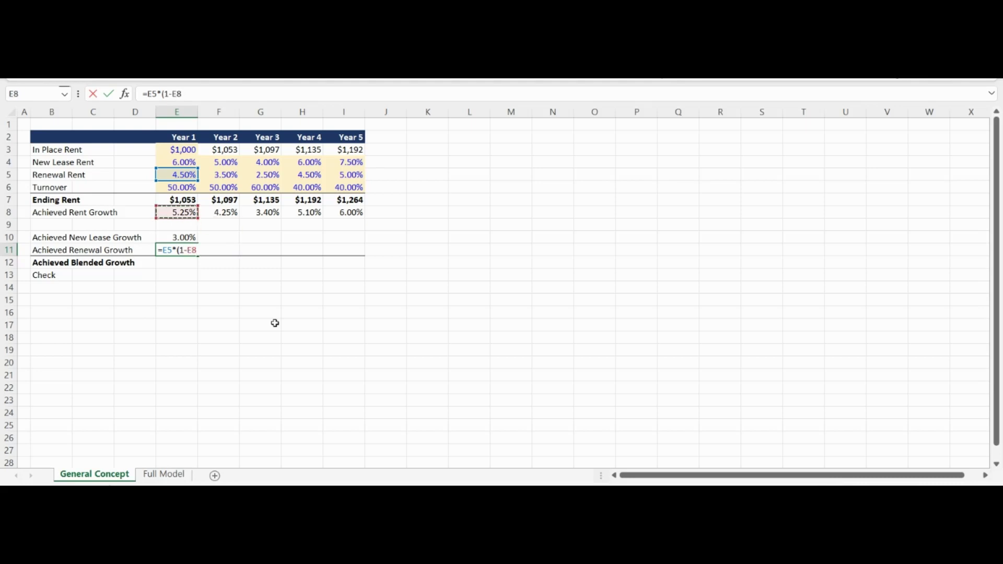
text())
key(Return)
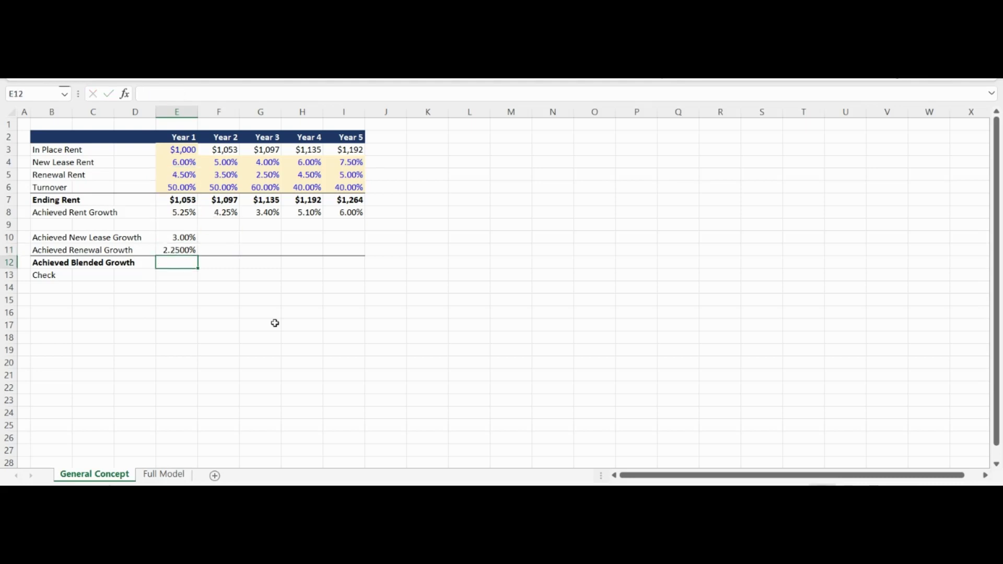
Step: Calculate the Year 1 Achieved Blended Growth in E12 as the SUM of E10:E11
text(+sum()
key(Up)
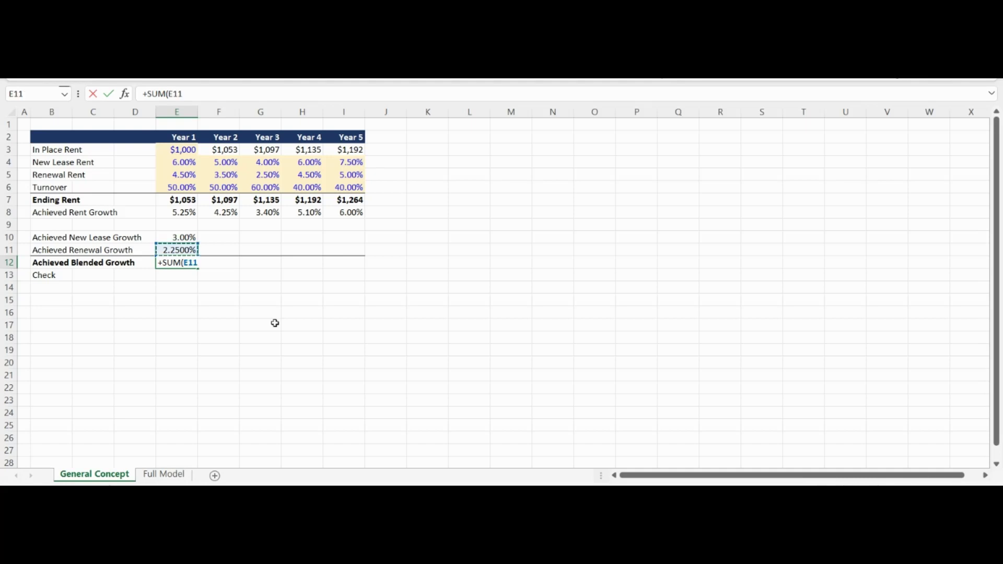
key(shift+Up)
key(Return)
Step: Reduce the Year 1 Achieved Renewal Growth in E11 to two decimal places
key(Up)
key(alt+h)
key(9)
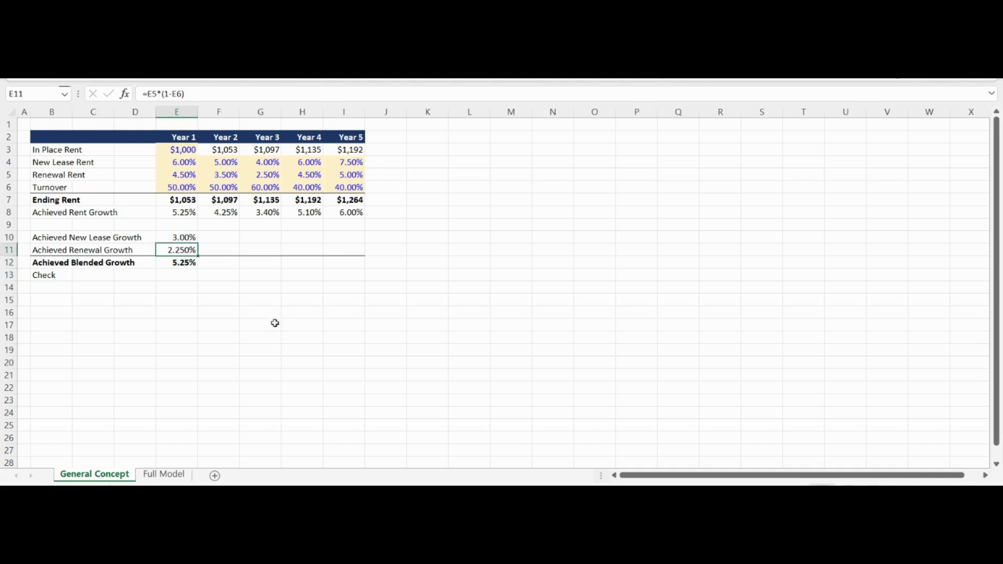
key(alt+h)
key(9)
key(Up)
key(shift+Down)
key(shift+Down)
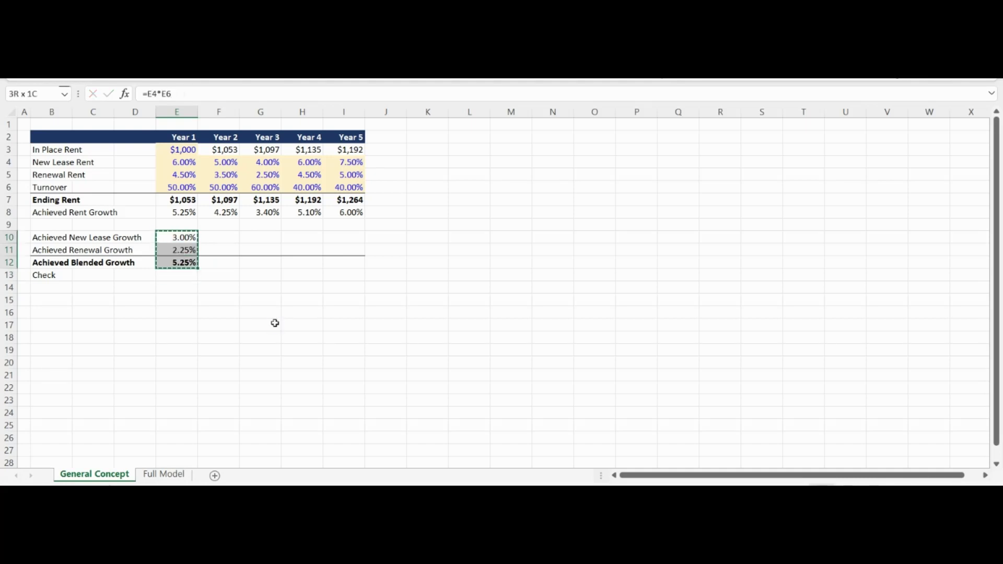
key(ctrl+c)
Step: Calculate the Year 1 Check in E13 with the formula =E8-E12
key(Down)
key(Down)
key(Down)
text(=)
key(Up)
key(Up)
key(Up)
key(Up)
key(Up)
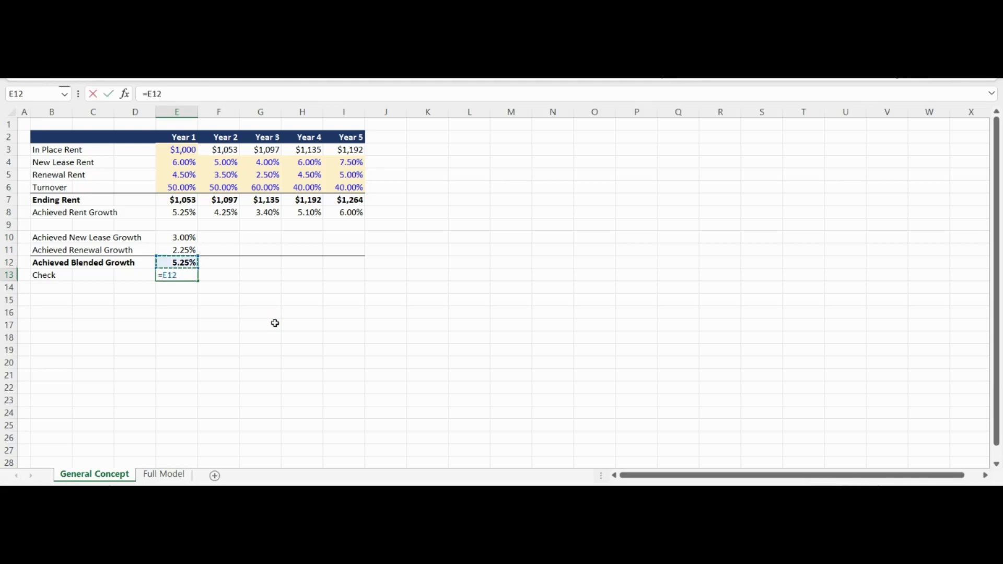
text(-)
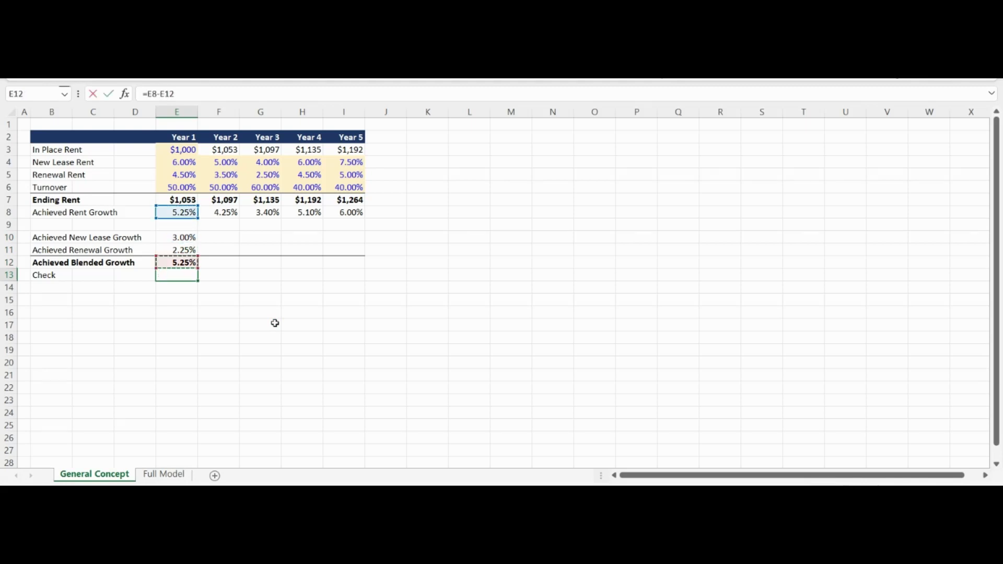
key(Return)
Step: Copy the achieved growth and check formulas from E10:E13 across Years 2 to 5 in F10:I13
key(Up)
key(Up)
key(Up)
key(Up)
key(shift+Down)
key(shift+Down)
key(shift+Down)
key(ctrl+c)
key(shift+Right)
key(shift+Right)
key(shift+Right)
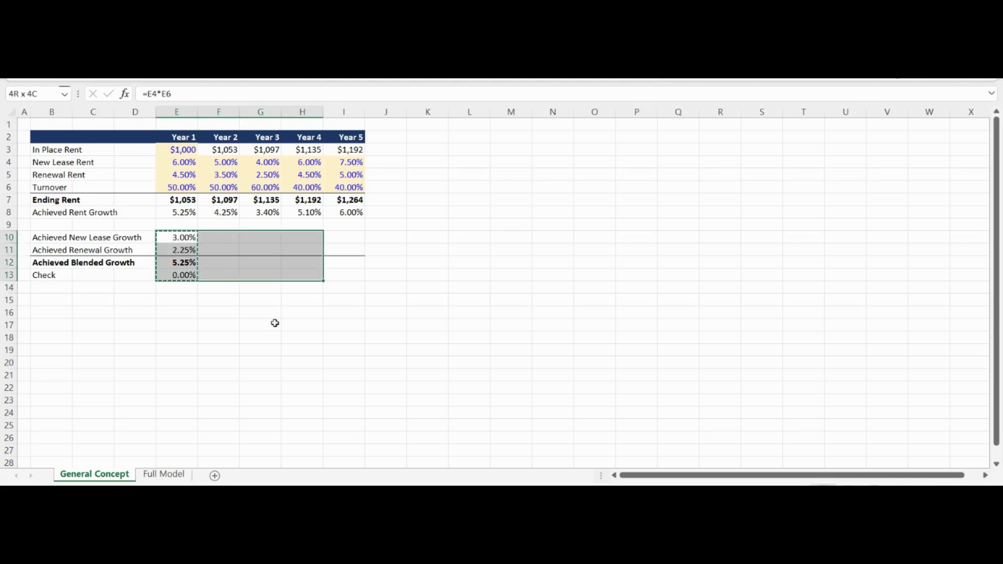
key(shift+Right)
key(ctrl+v)
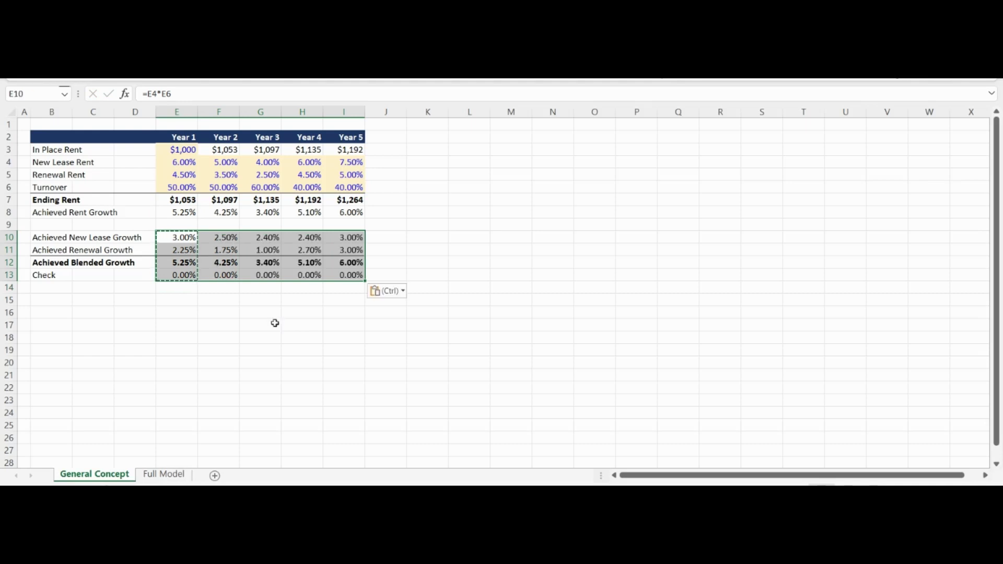
key(Escape)
key(Down)
key(Down)
key(Down)
key(Down)
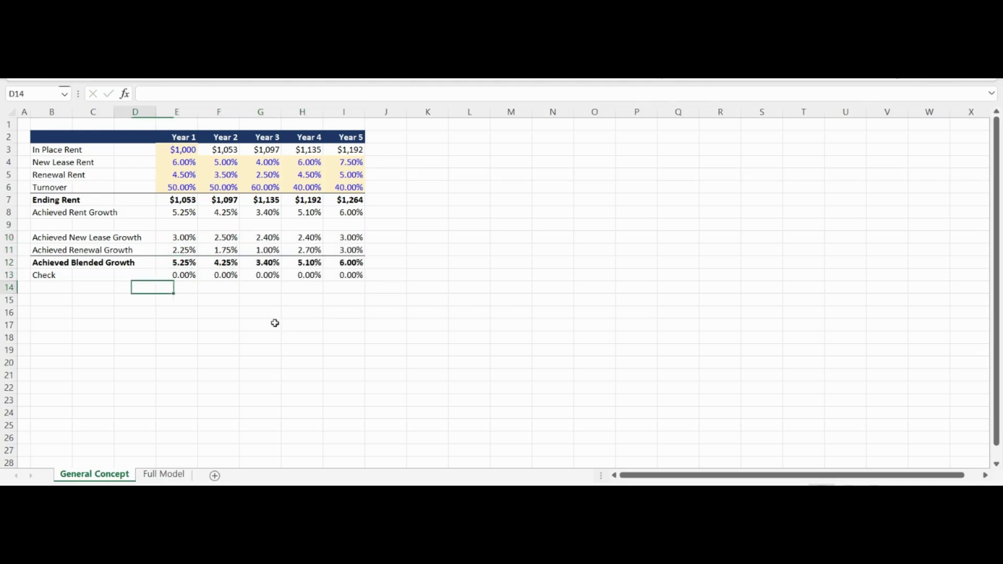
key(Left)
key(Left)
key(Down)
key(Left)
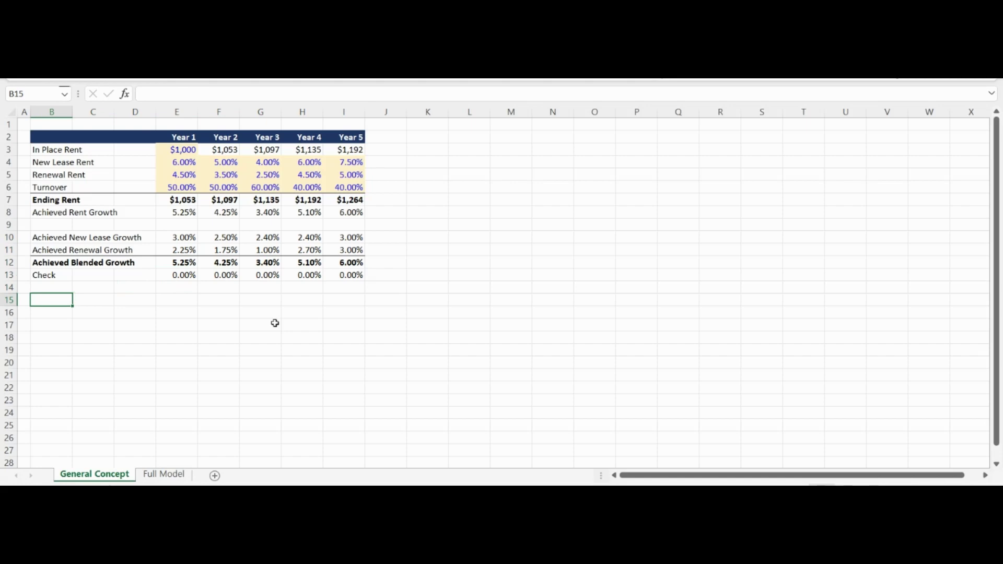
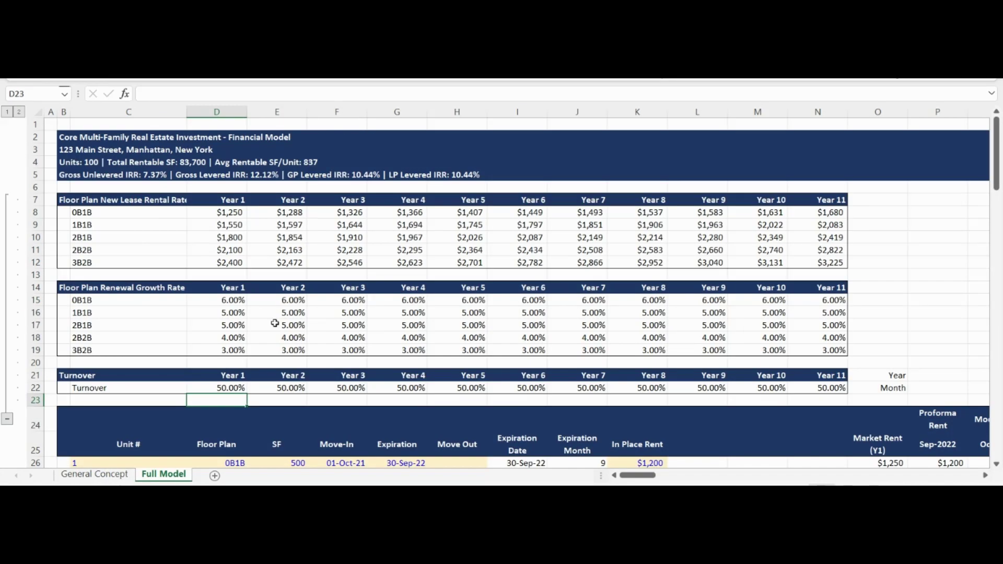
Step: Examine the new lease rental rate, renewal growth rate and turnover assumption tables on the Full Model sheet
key(Down)
key(Down)
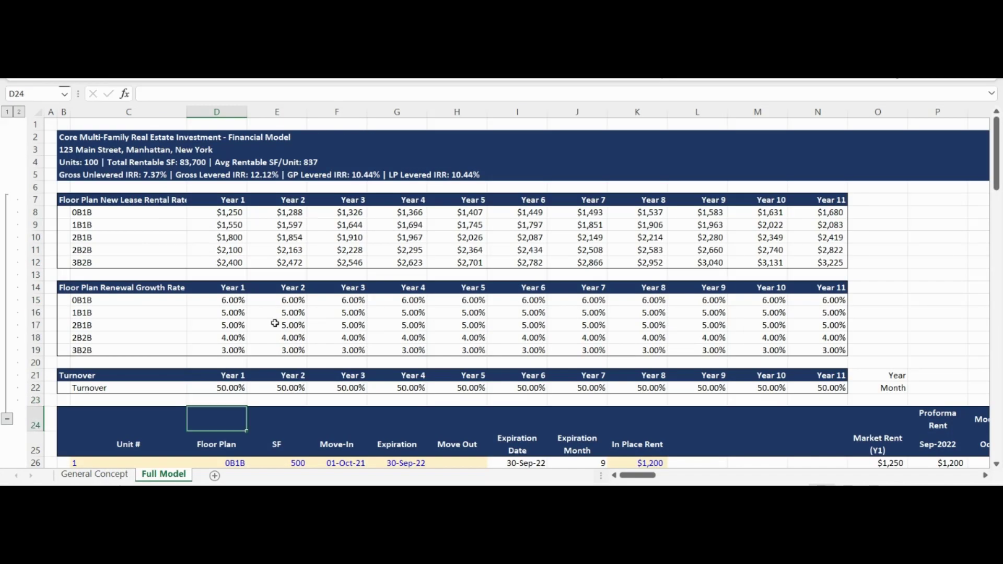
key(Left)
key(Up)
key(Up)
key(Left)
key(Up)
key(Up)
key(Left)
key(Up)
key(Up)
key(Up)
key(Up)
key(Up)
key(Up)
key(Up)
key(Up)
key(Up)
key(Up)
key(Up)
key(Up)
key(Up)
key(Up)
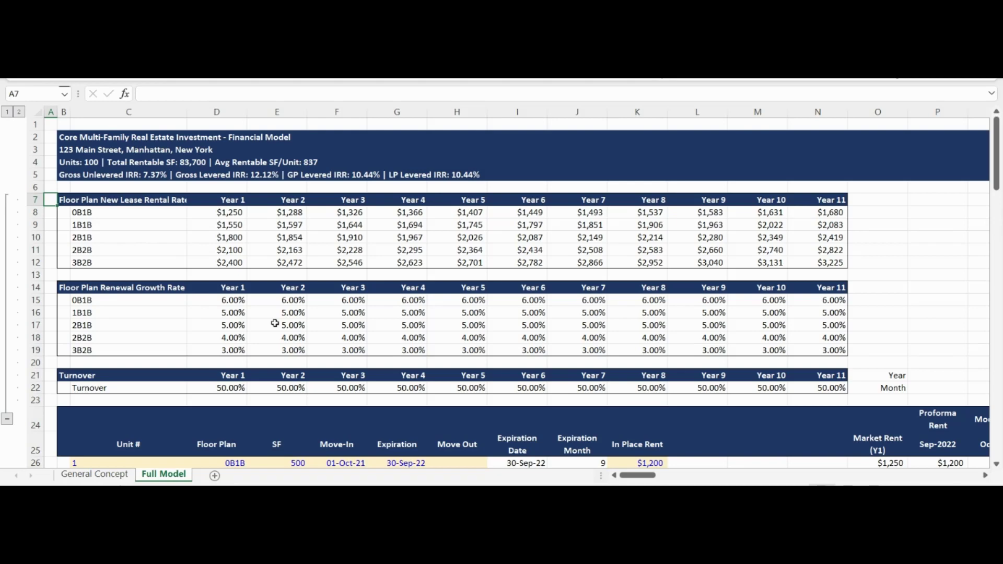
Step: Go through the new lease rental rates by floor plan and on to the Floor Plan Renewal Growth Rate table
key(Down)
key(Down)
key(Down)
key(Down)
key(Down)
key(Down)
key(Down)
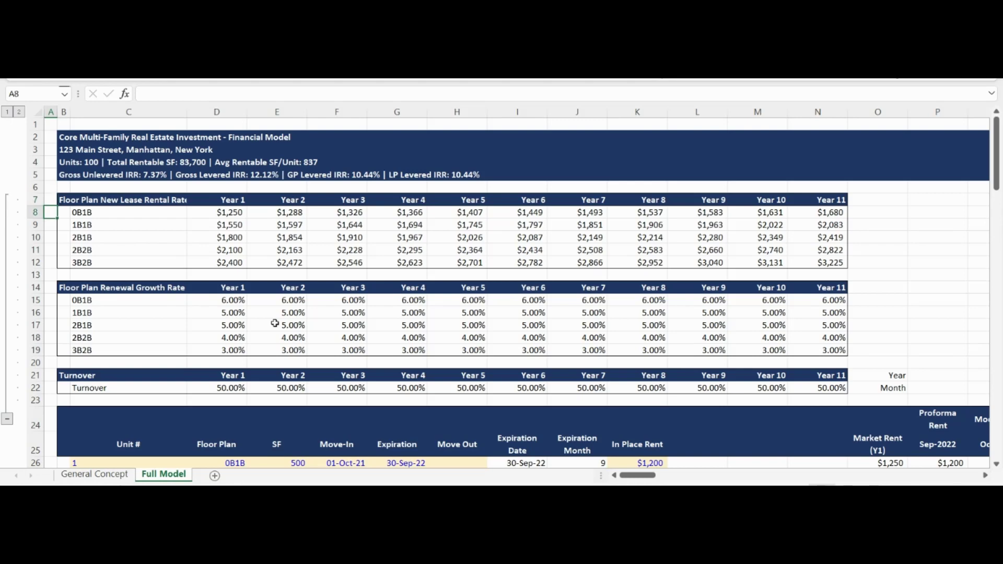
key(Down)
key(Down)
key(Down)
key(Down)
key(Down)
key(Down)
key(Down)
key(Down)
key(Down)
key(Down)
key(Down)
key(Down)
key(Down)
key(Down)
key(Down)
key(Down)
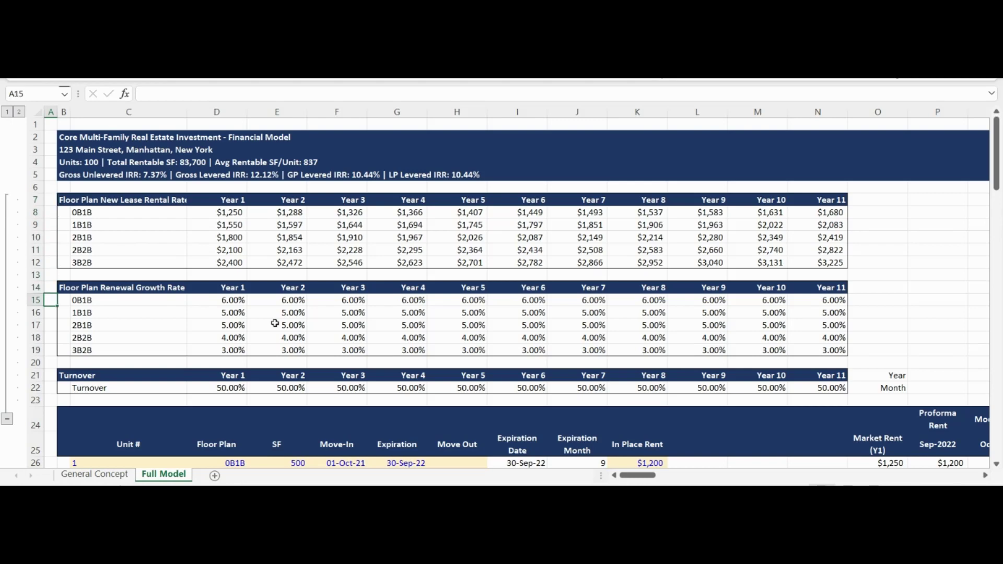
Step: Review the turnover row and the unit-by-unit rent roll with floor plans, lease dates and in-place rents below it
key(Down)
key(Down)
key(Down)
key(Down)
key(Down)
key(Down)
key(Down)
key(Down)
key(Down)
key(Down)
key(Down)
key(Down)
key(Down)
key(Down)
key(Down)
key(Down)
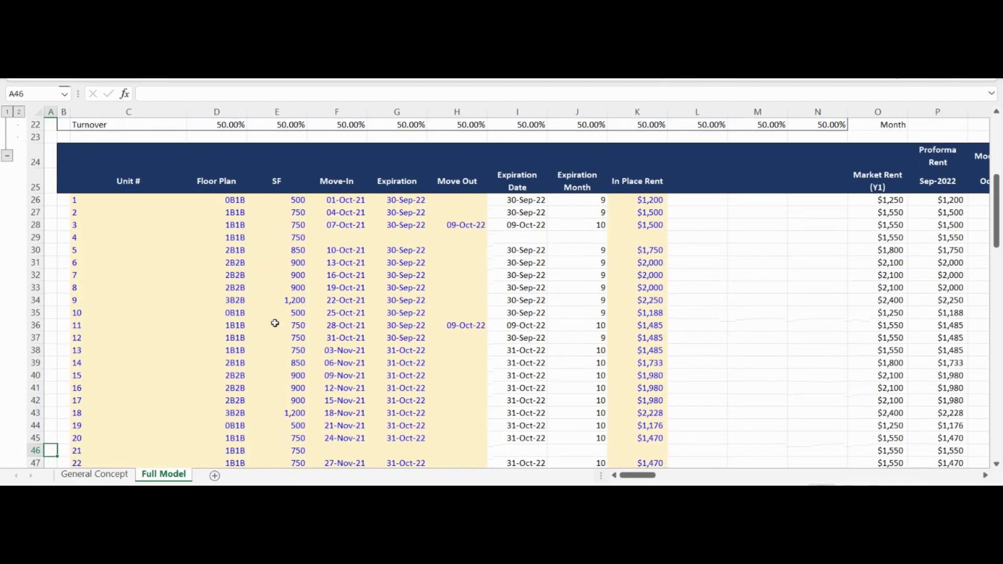
Step: Return to the start of the rent roll and examine its column headings together with the turnover assumptions above it
key(Up)
key(Up)
key(Up)
key(Up)
key(Up)
key(Up)
key(Up)
key(Up)
key(Up)
key(Up)
key(Up)
key(Up)
key(Up)
key(Up)
key(Up)
key(Up)
key(Up)
key(Up)
key(Up)
key(Up)
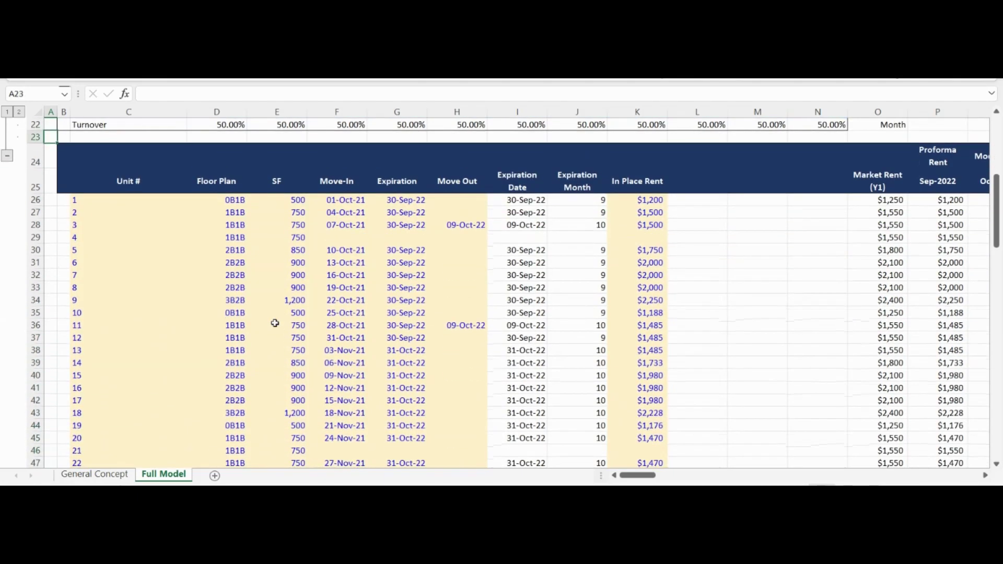
key(Down)
key(Down)
key(Down)
key(Down)
key(Down)
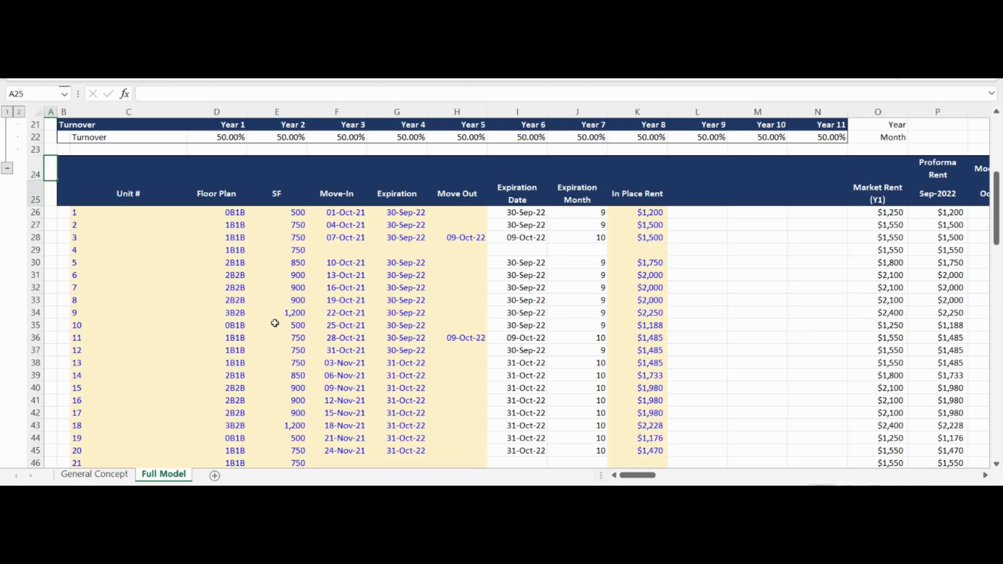
key(Up)
key(Up)
key(Up)
key(Right)
key(Right)
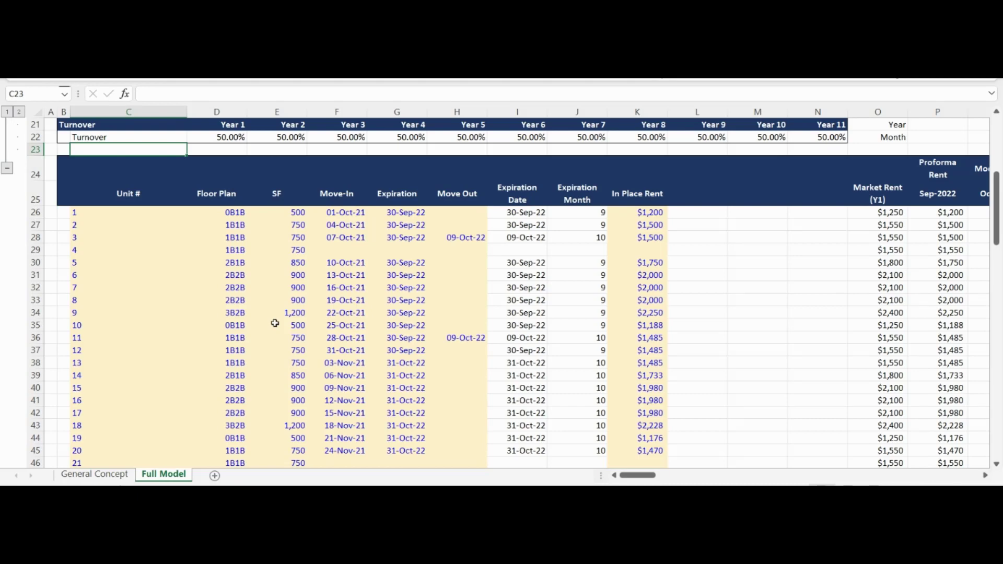
Step: Go through unit 1's row in the rent roll, from floor plan and lease dates to in-place rent
key(Down)
key(Down)
key(Down)
key(Right)
key(Right)
key(Right)
key(Right)
key(Right)
key(Right)
key(Right)
key(Right)
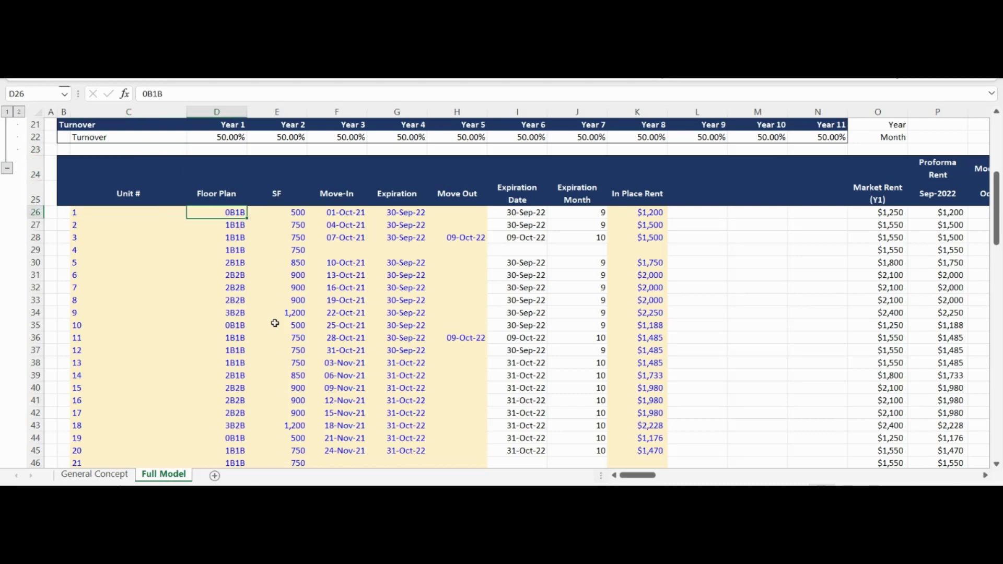
key(Right)
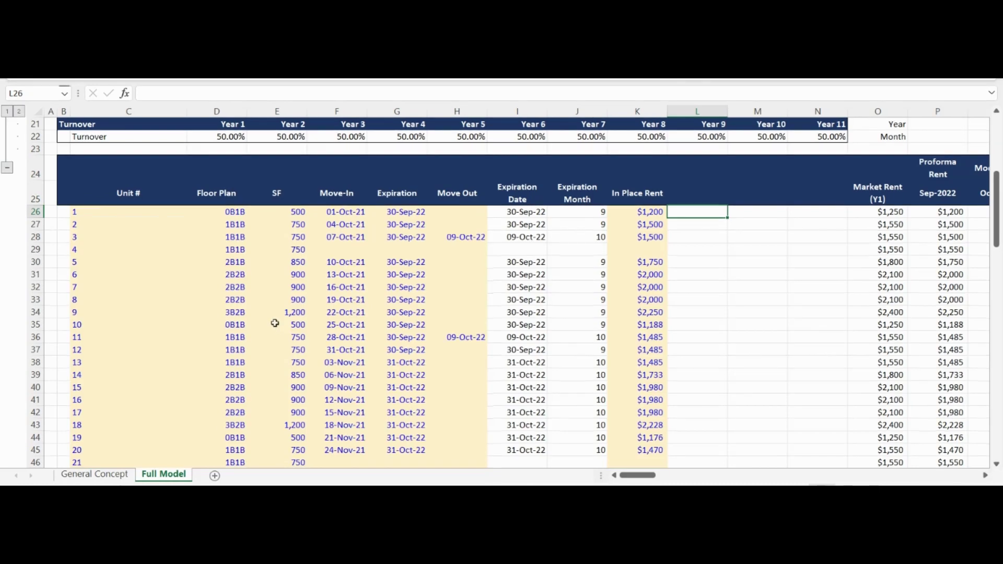
Step: Examine unit 1's market rent, proforma rent and monthly rents, ending on the Oct-2022 model start formula in Q26
key(Right)
key(Right)
key(Right)
key(Right)
key(Right)
key(Right)
key(Right)
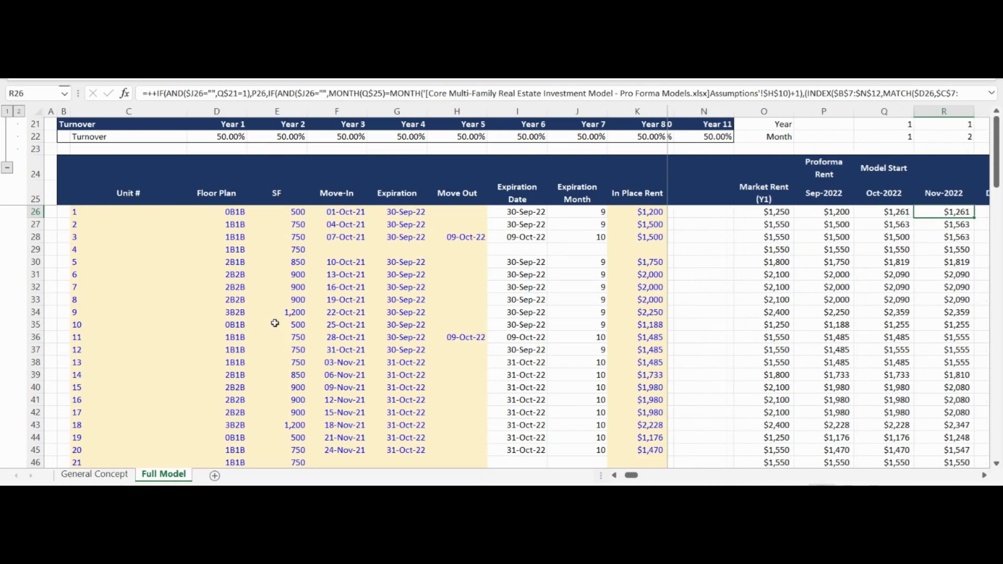
key(Left)
key(Left)
key(Left)
key(Right)
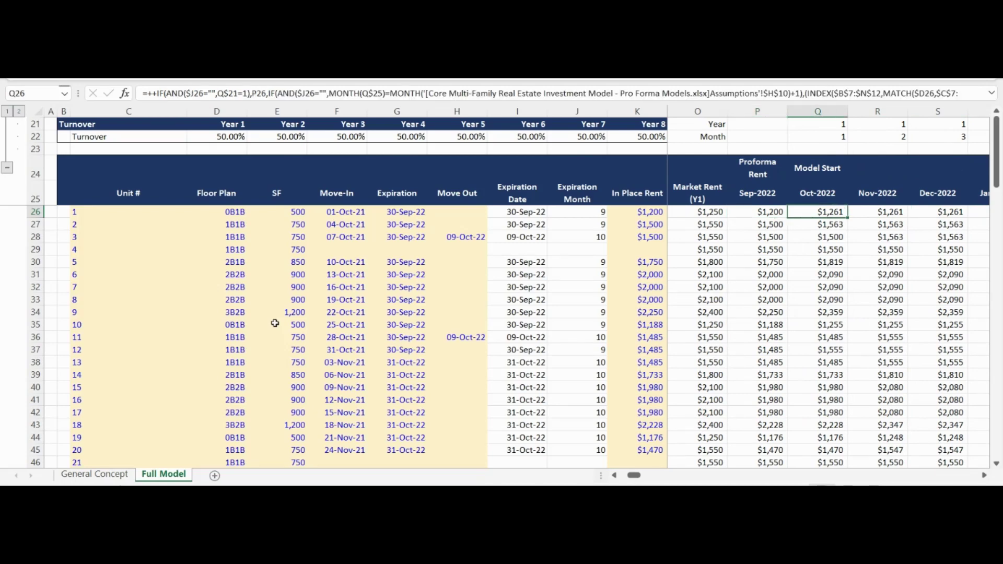